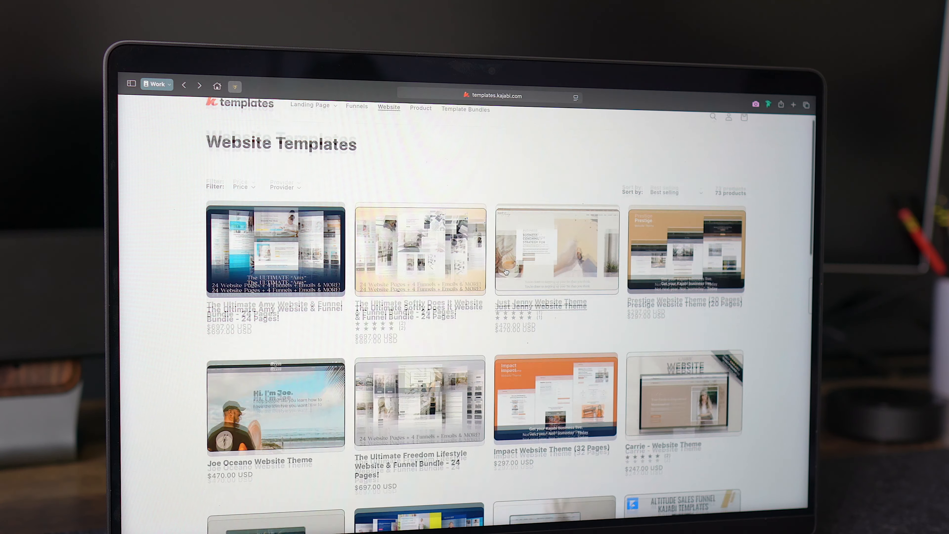
Step: Browse the Kajabi website template catalogue and the preview page of one template
{"action": "scroll", "coordinate": [506, 272], "scroll_direction": "down", "scroll_amount": 10}
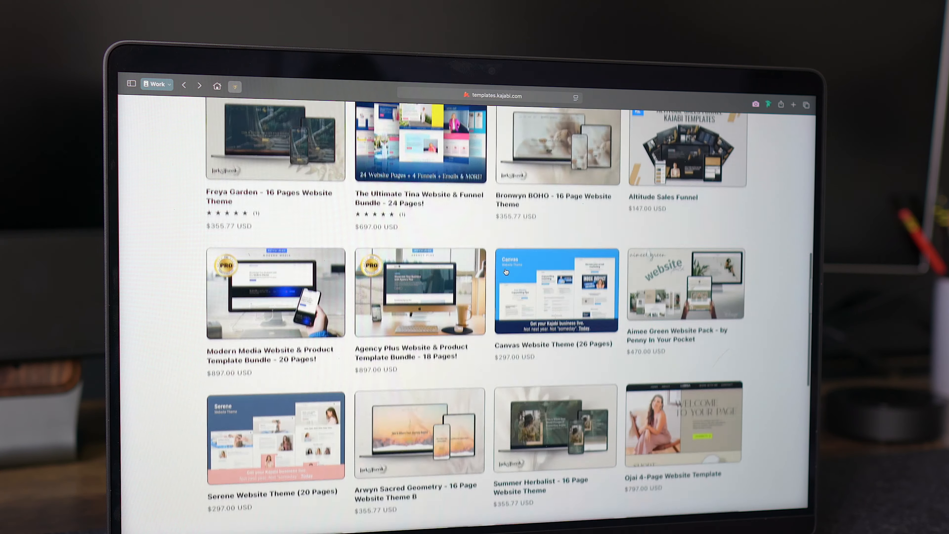
{"action": "scroll", "coordinate": [505, 272], "scroll_direction": "down", "scroll_amount": 8}
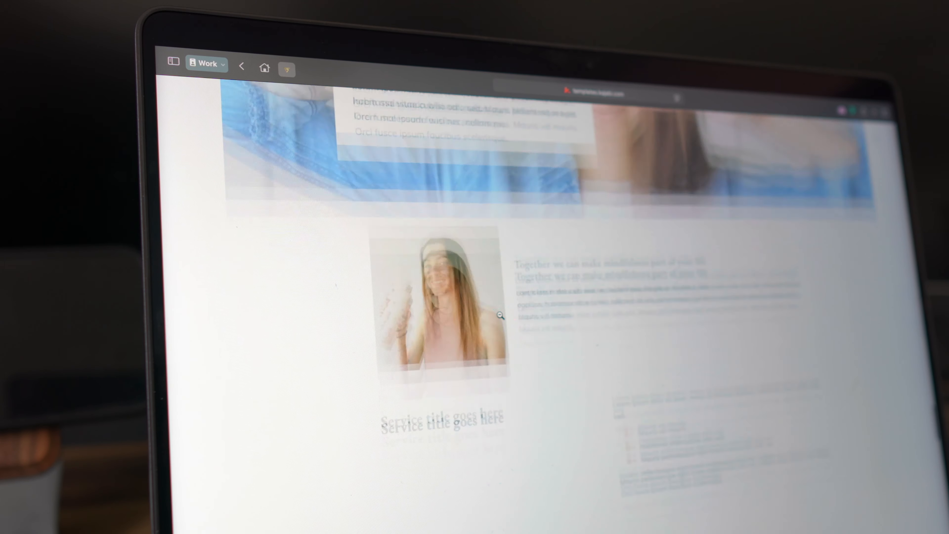
{"action": "scroll", "coordinate": [500, 316], "scroll_direction": "down", "scroll_amount": 10}
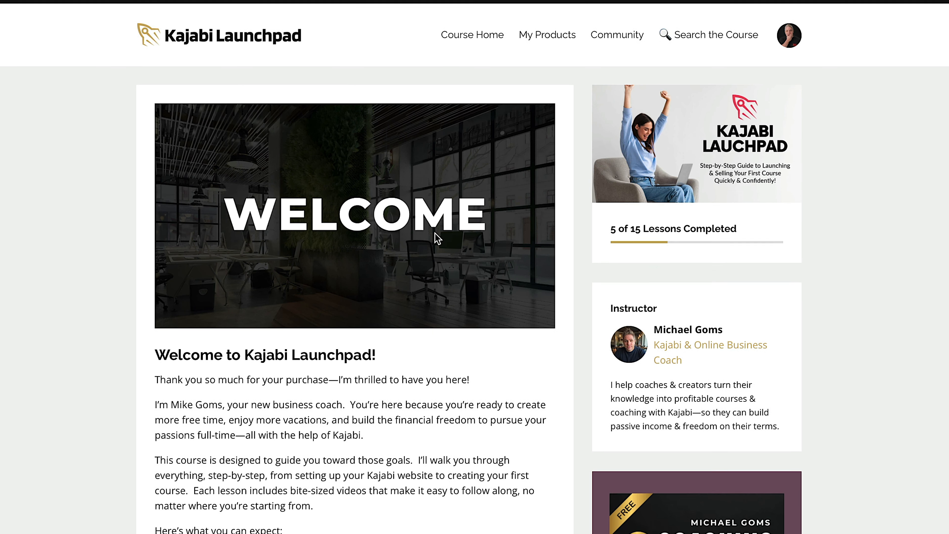
Step: Examine the Kajabi Launchpad course home page, from the welcome text to the lessons of the Start Here! module
{"action": "scroll", "coordinate": [436, 233], "scroll_direction": "down", "scroll_amount": 9}
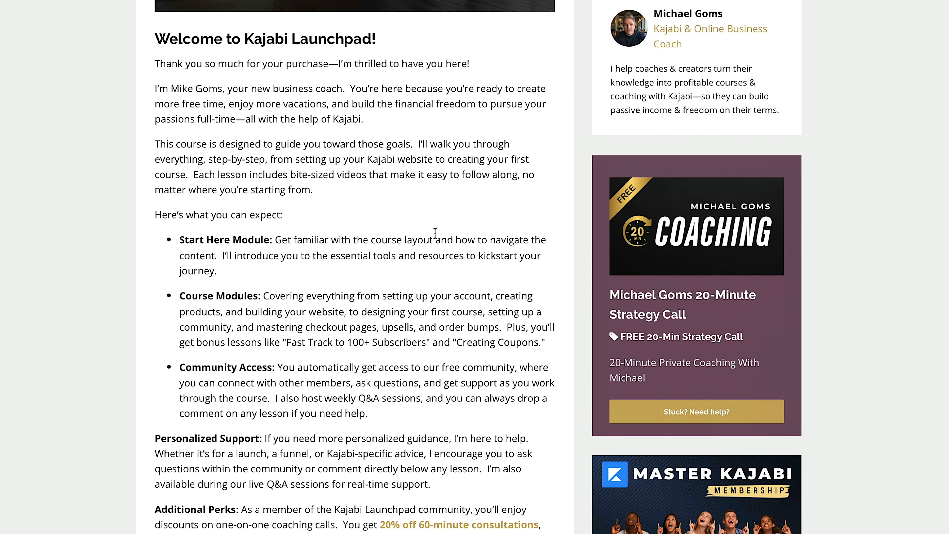
{"action": "scroll", "coordinate": [269, 91], "scroll_direction": "down", "scroll_amount": 4}
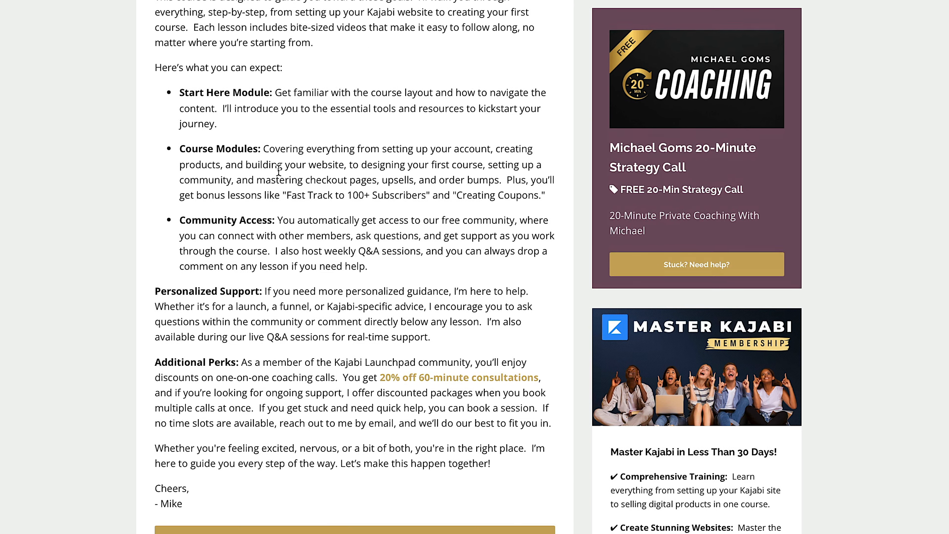
{"action": "scroll", "coordinate": [279, 170], "scroll_direction": "up", "scroll_amount": 8}
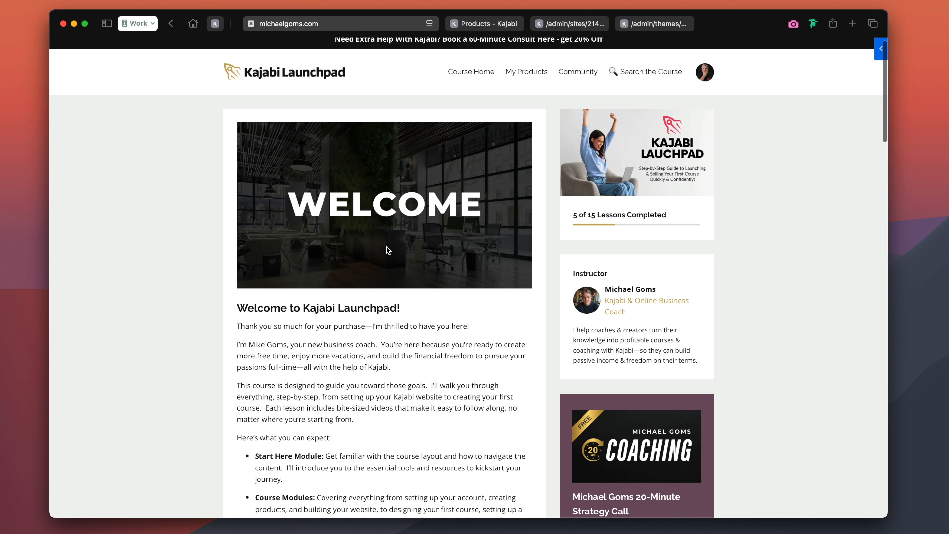
{"action": "scroll", "coordinate": [396, 251], "scroll_direction": "down", "scroll_amount": 12}
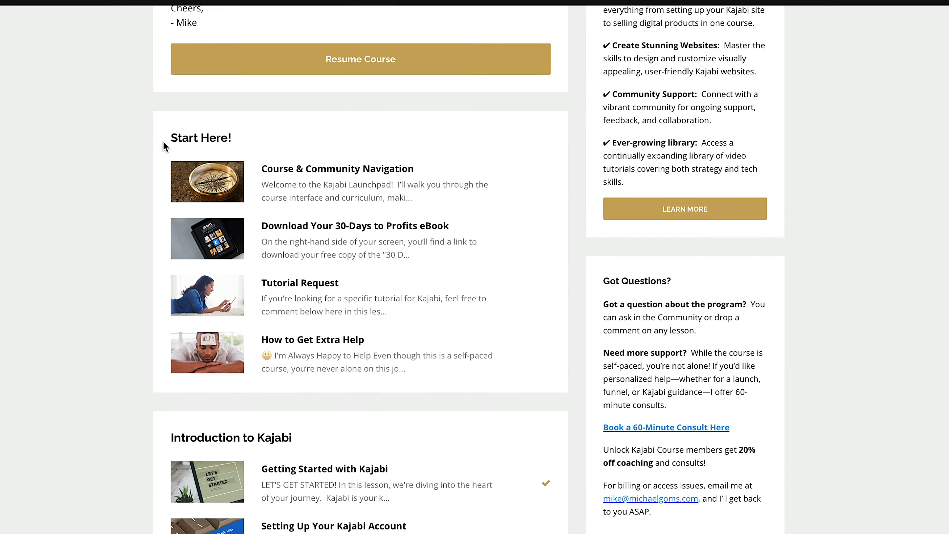
{"action": "left_click_drag", "start_coordinate": [233, 140], "coordinate": [249, 135]}
{"action": "left_click_drag", "start_coordinate": [171, 129], "coordinate": [229, 129]}
{"action": "left_click", "coordinate": [227, 132]}
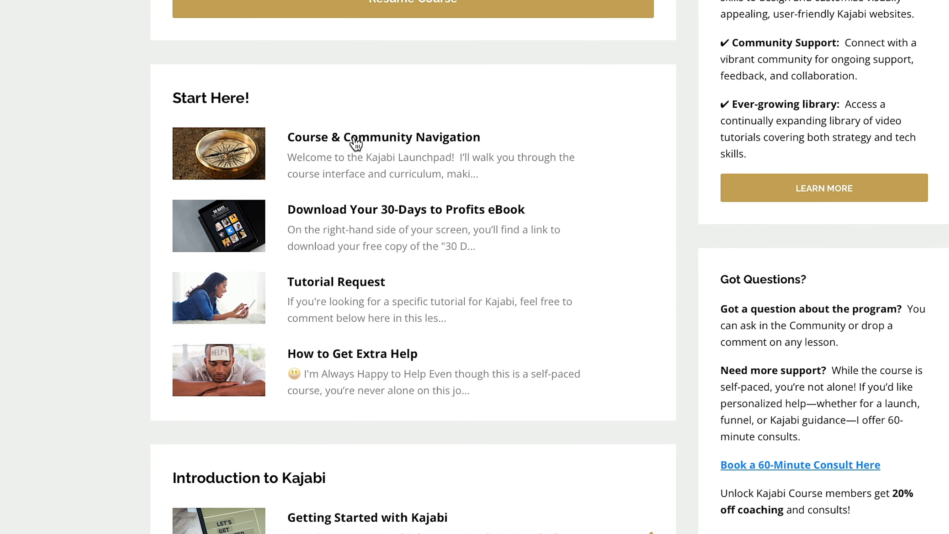
{"action": "left_click_drag", "start_coordinate": [265, 92], "coordinate": [167, 79]}
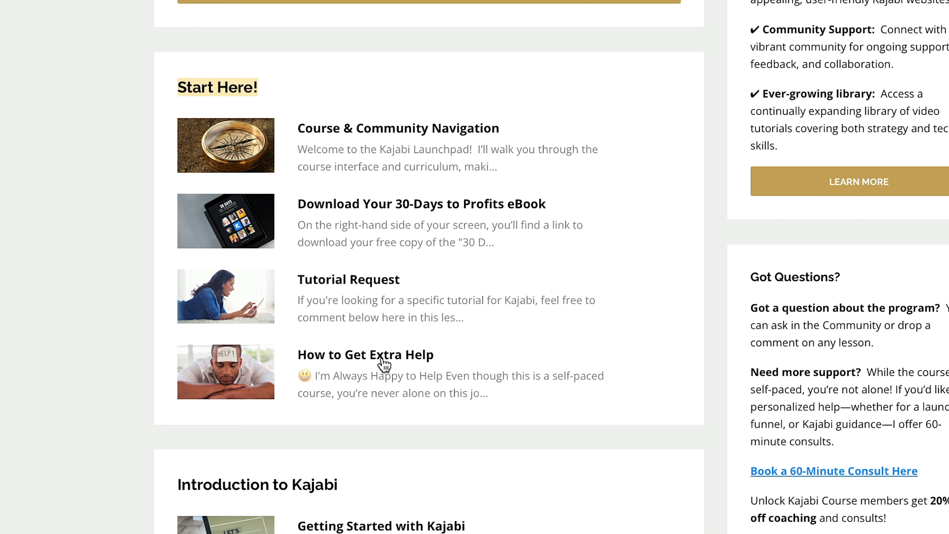
{"action": "scroll", "coordinate": [384, 307], "scroll_direction": "down", "scroll_amount": 2}
{"action": "left_click", "coordinate": [381, 351]}
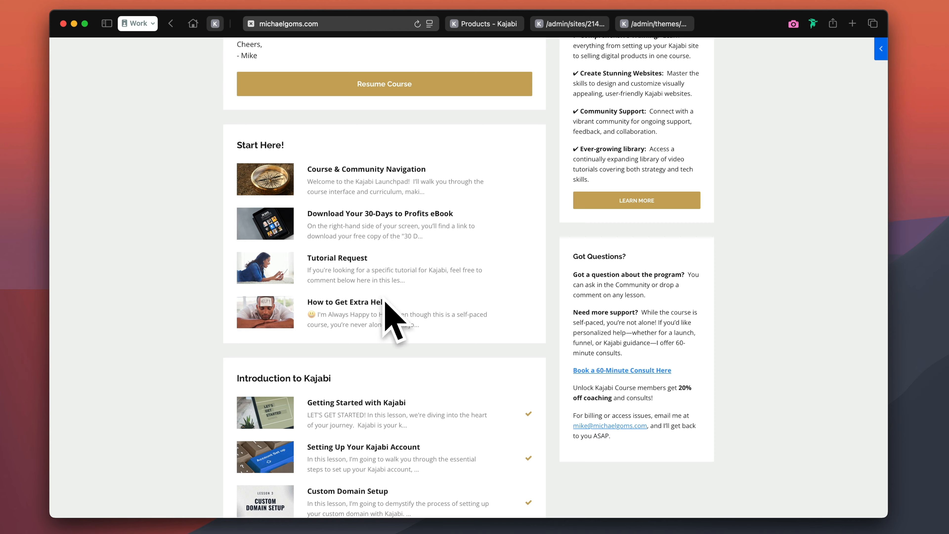
Step: Look through the remaining course modules, from Introduction to Kajabi to Sales and Marketing, and their lessons
{"action": "scroll", "coordinate": [381, 304], "scroll_direction": "down", "scroll_amount": 5}
{"action": "scroll", "coordinate": [381, 301], "scroll_direction": "down", "scroll_amount": 2}
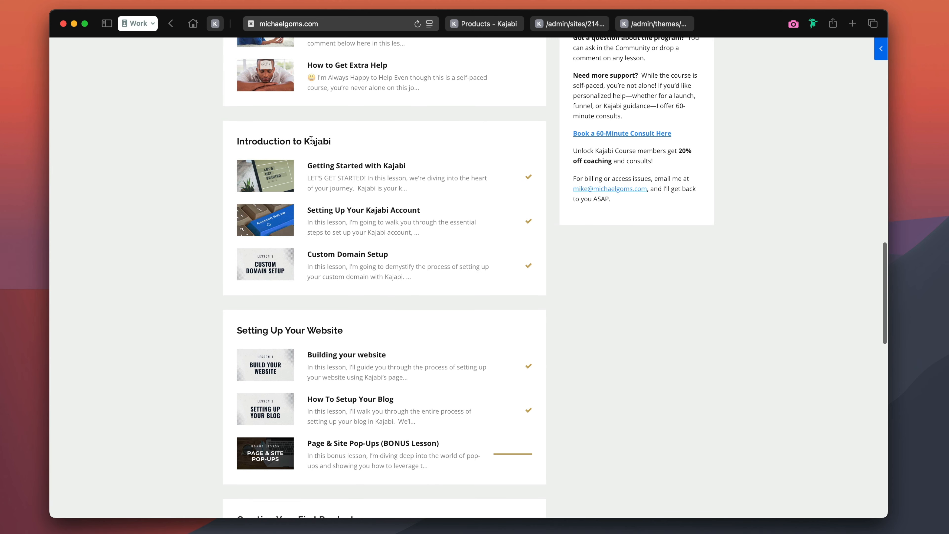
{"action": "mouse_move", "coordinate": [340, 144]}
{"action": "left_mouse_down"}
{"action": "mouse_move", "coordinate": [226, 136]}
{"action": "mouse_move", "coordinate": [341, 144]}
{"action": "left_mouse_up"}
{"action": "left_click", "coordinate": [327, 145]}
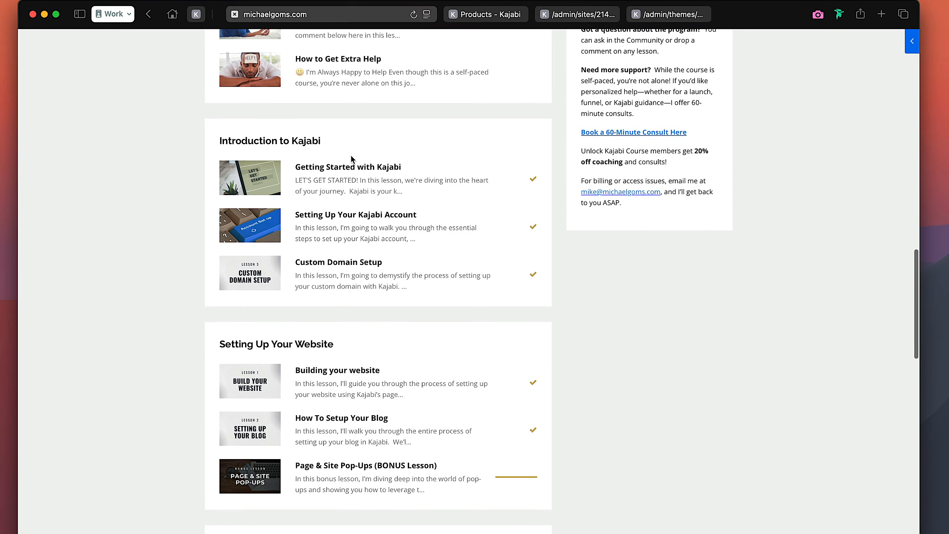
{"action": "scroll", "coordinate": [324, 228], "scroll_direction": "up", "scroll_amount": 2}
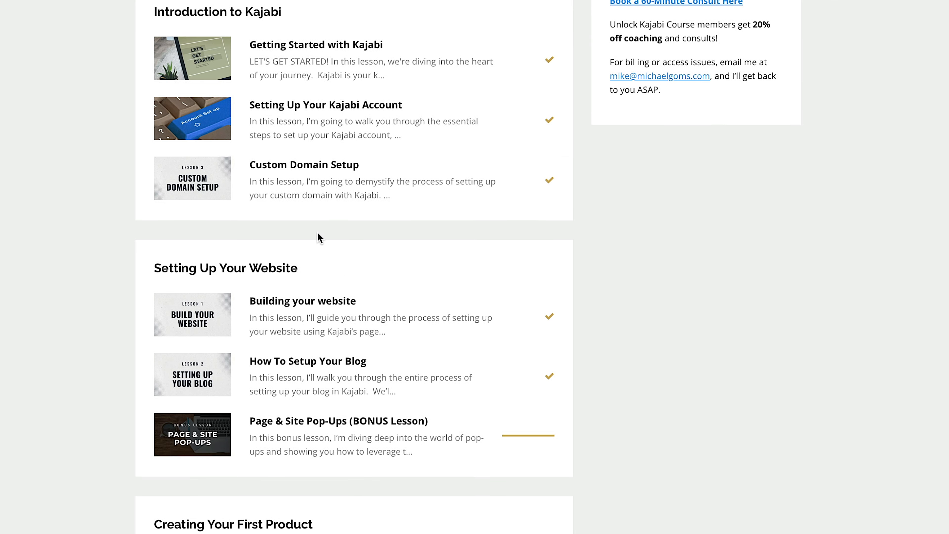
{"action": "scroll", "coordinate": [324, 228], "scroll_direction": "down", "scroll_amount": 2}
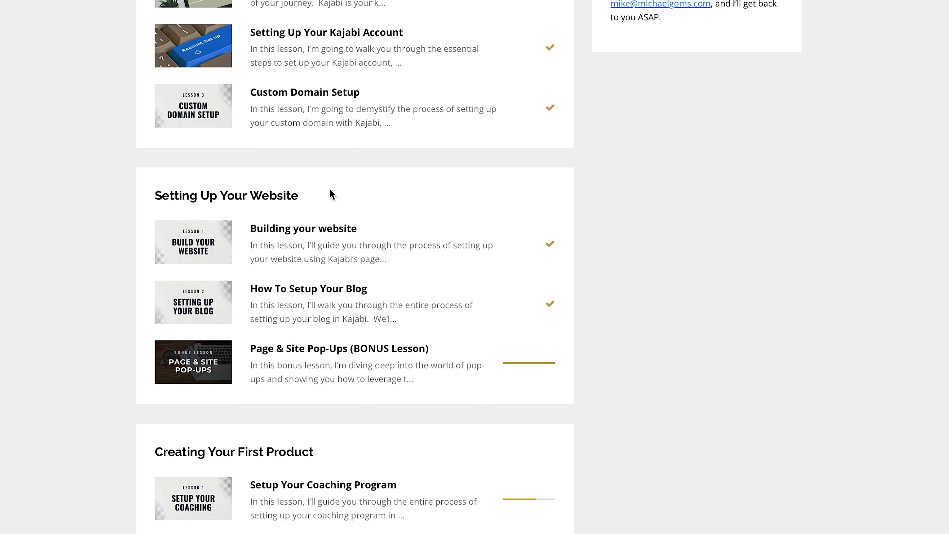
{"action": "scroll", "coordinate": [363, 428], "scroll_direction": "down", "scroll_amount": 12}
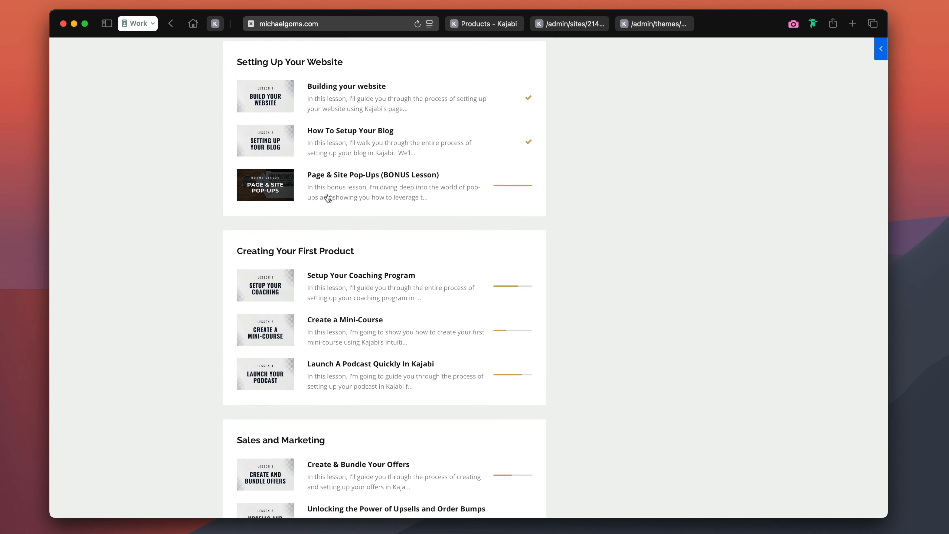
{"action": "scroll", "coordinate": [327, 196], "scroll_direction": "down", "scroll_amount": 5}
{"action": "scroll", "coordinate": [328, 198], "scroll_direction": "down", "scroll_amount": 7}
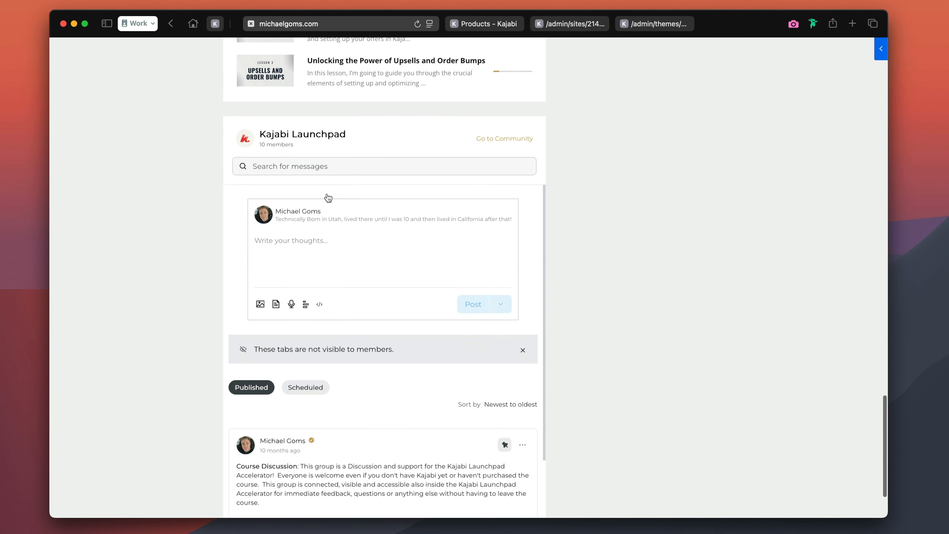
Step: Examine the embedded Kajabi Launchpad community section with its message composer and published discussion posts
{"action": "scroll", "coordinate": [328, 198], "scroll_direction": "down", "scroll_amount": 1}
{"action": "scroll", "coordinate": [328, 198], "scroll_direction": "up", "scroll_amount": 2}
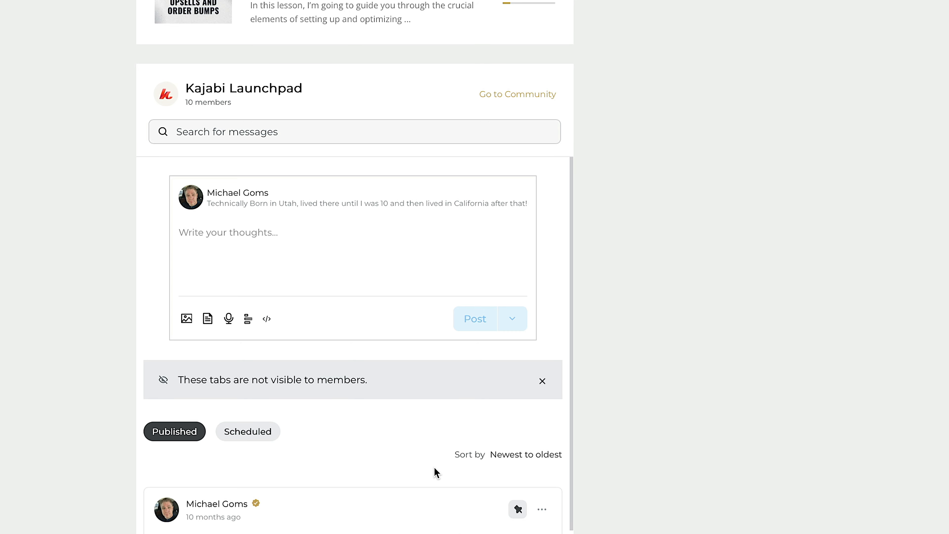
{"action": "scroll", "coordinate": [436, 472], "scroll_direction": "down", "scroll_amount": 3}
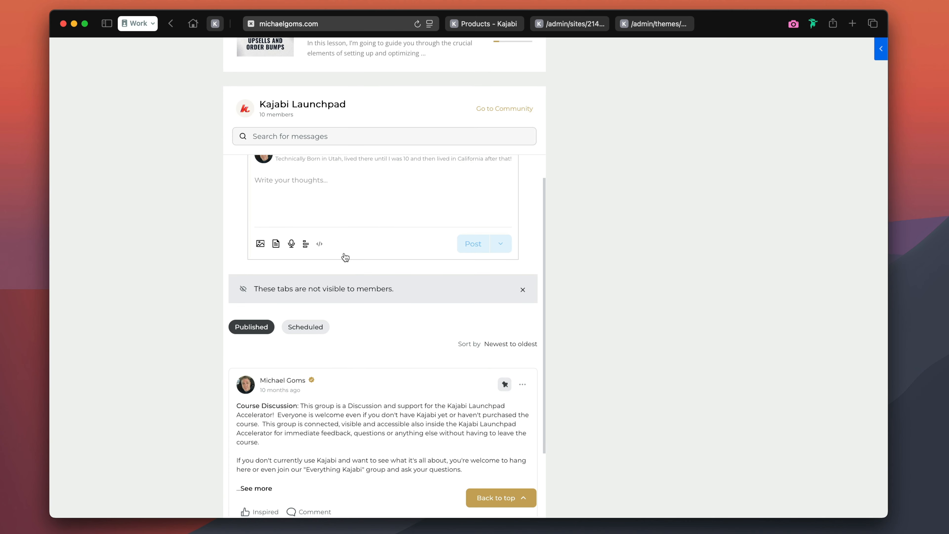
{"action": "scroll", "coordinate": [345, 256], "scroll_direction": "down", "scroll_amount": 3}
{"action": "scroll", "coordinate": [344, 256], "scroll_direction": "up", "scroll_amount": 3}
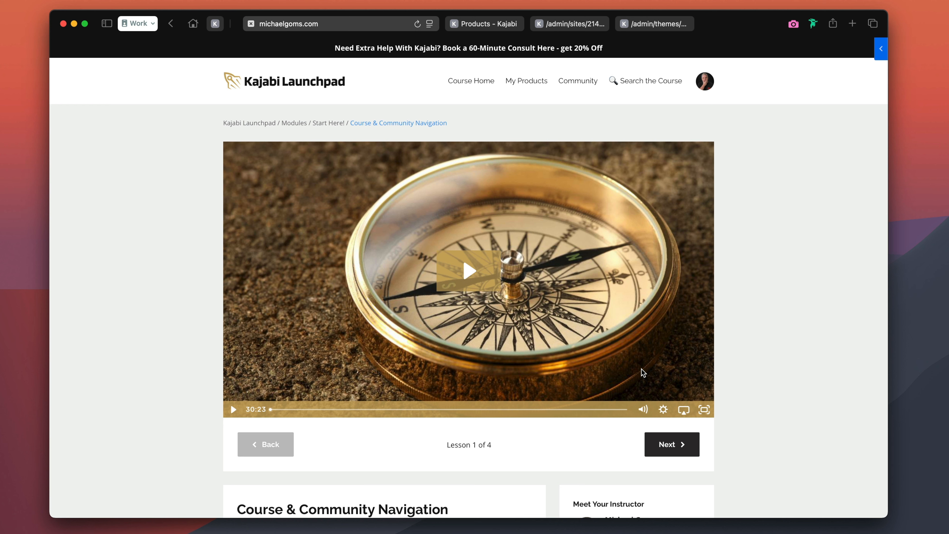
Step: Examine the Course & Community Navigation lesson page, including its video, description, Mark As Complete option and comments
{"action": "scroll", "coordinate": [572, 178], "scroll_direction": "down", "scroll_amount": 3}
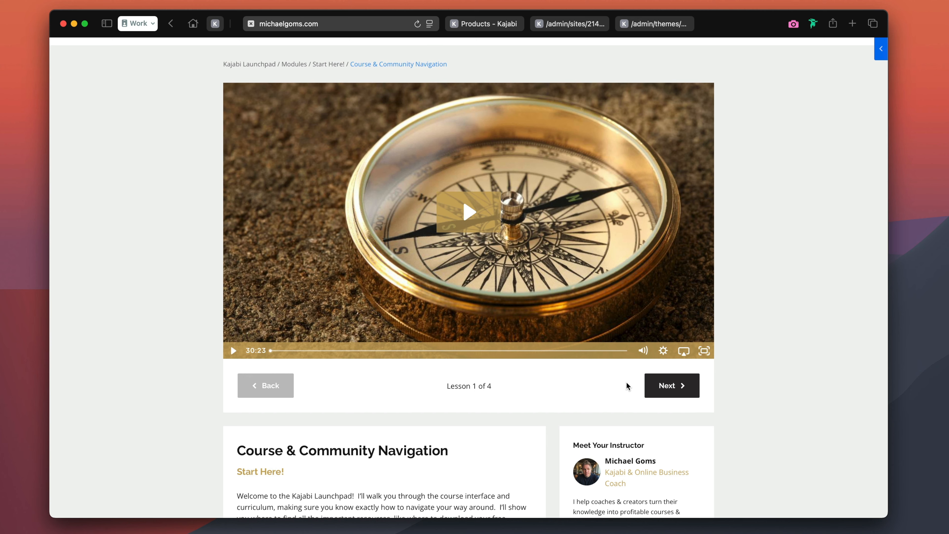
{"action": "scroll", "coordinate": [517, 379], "scroll_direction": "down", "scroll_amount": 5}
{"action": "scroll", "coordinate": [517, 378], "scroll_direction": "down", "scroll_amount": 5}
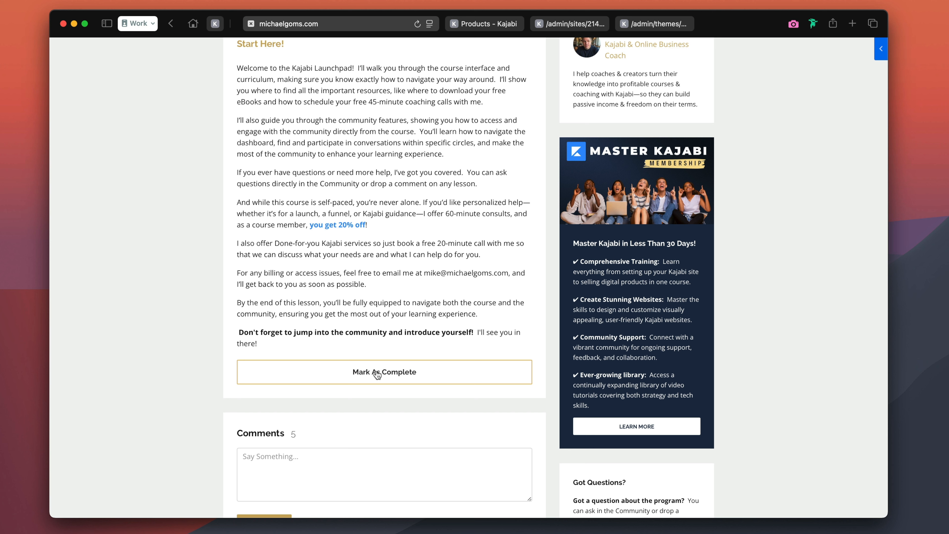
{"action": "scroll", "coordinate": [377, 374], "scroll_direction": "down", "scroll_amount": 12}
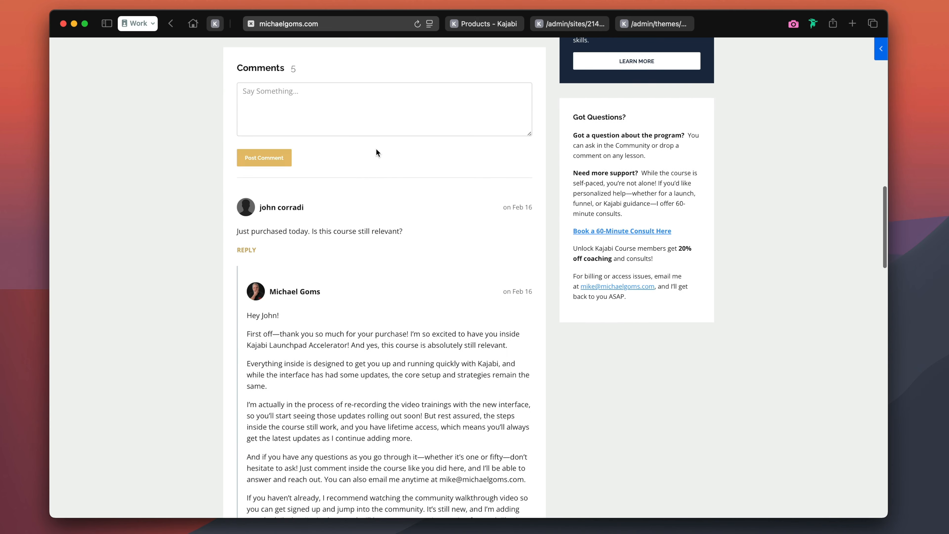
{"action": "scroll", "coordinate": [368, 173], "scroll_direction": "down", "scroll_amount": 20}
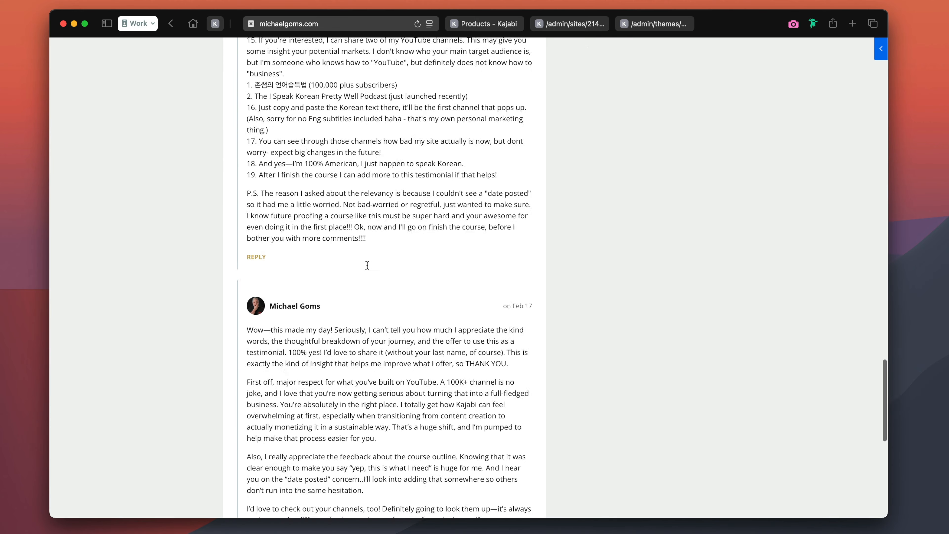
{"action": "scroll", "coordinate": [367, 265], "scroll_direction": "up", "scroll_amount": 20}
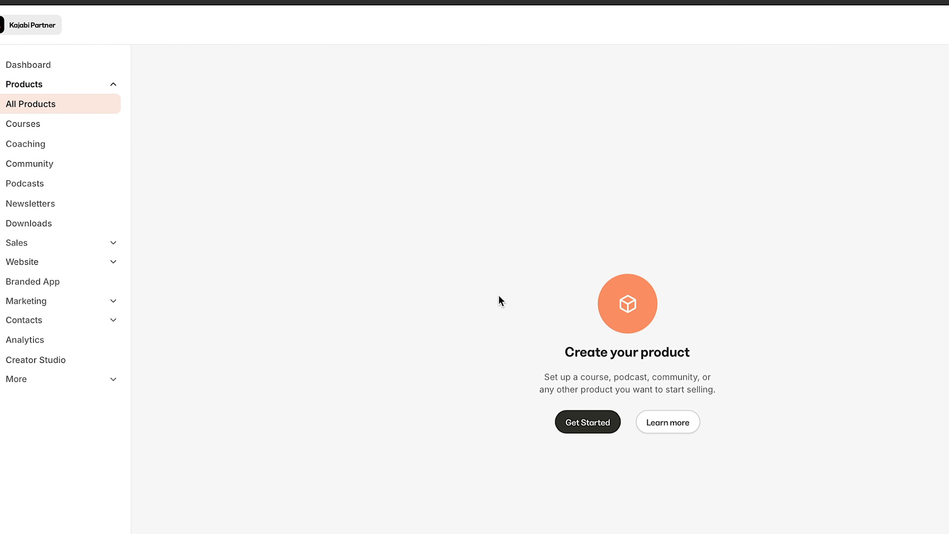
Step: Start creating a new product of the type Course and go to its course details
{"action": "left_click", "coordinate": [536, 398]}
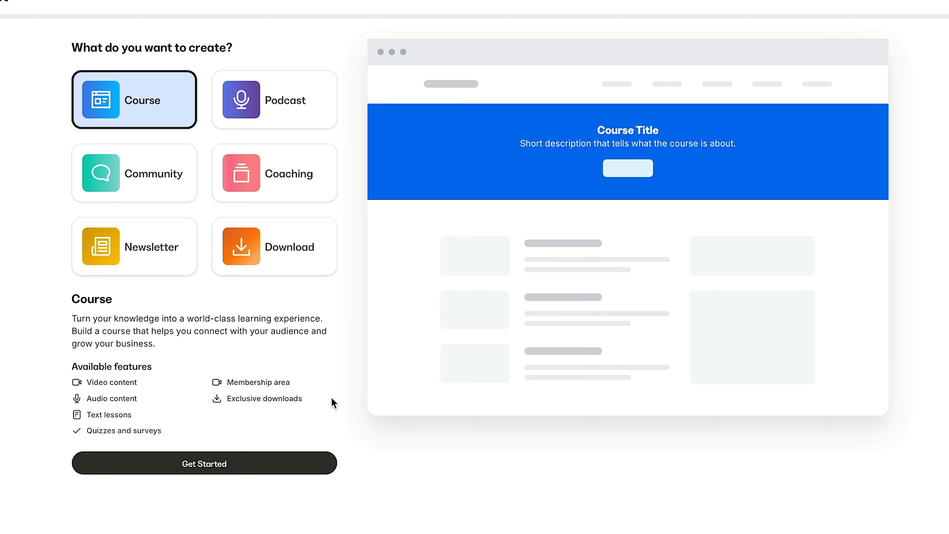
{"action": "left_click", "coordinate": [211, 463]}
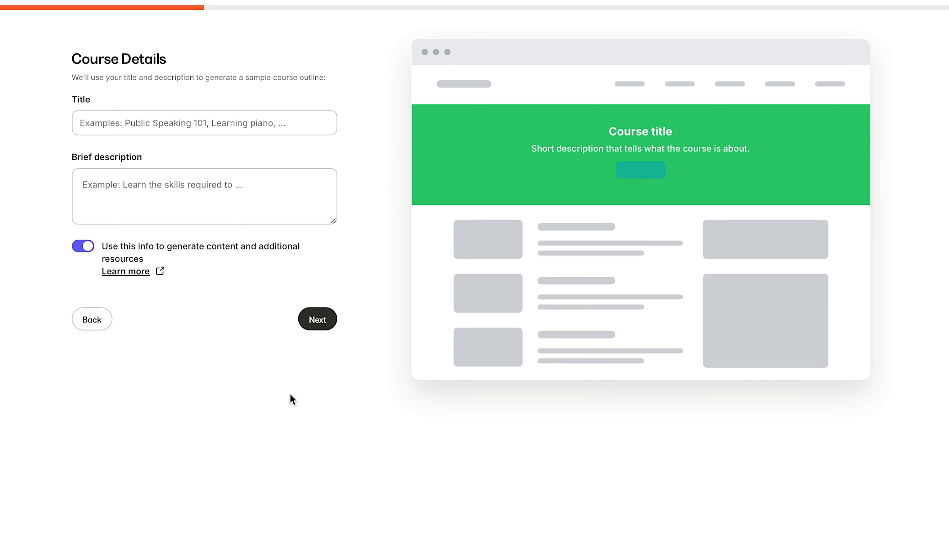
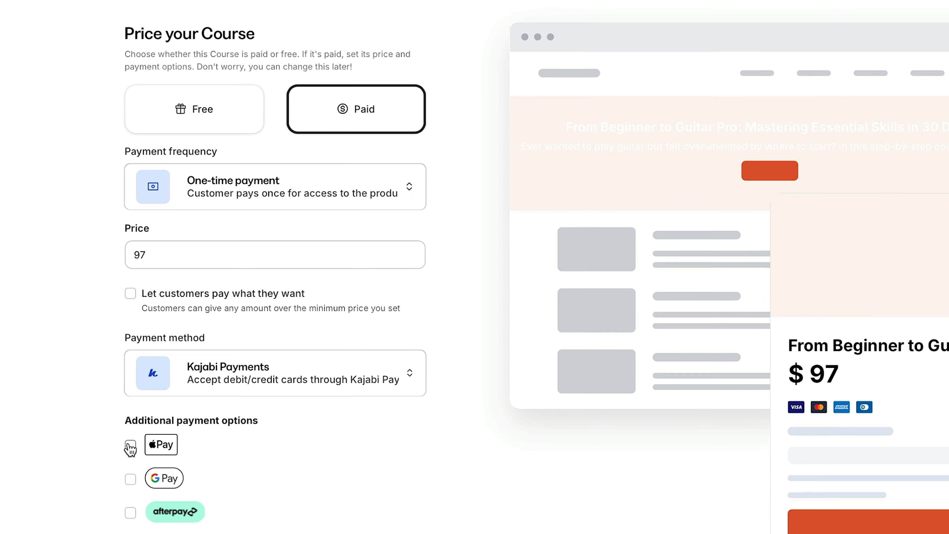
Step: Enable Apple Pay and Google Pay as additional payment options for the course and continue past the pricing page
{"action": "left_click", "coordinate": [130, 490]}
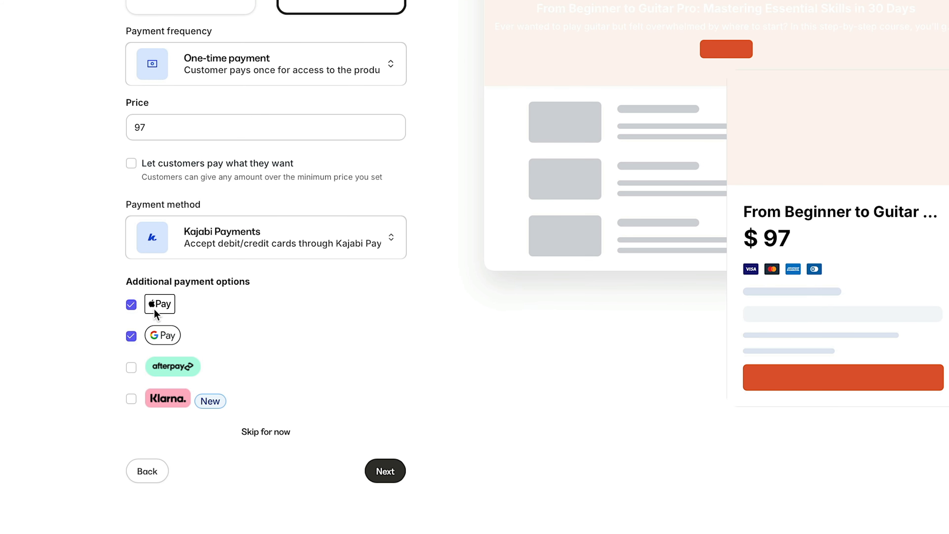
{"action": "left_click", "coordinate": [394, 472]}
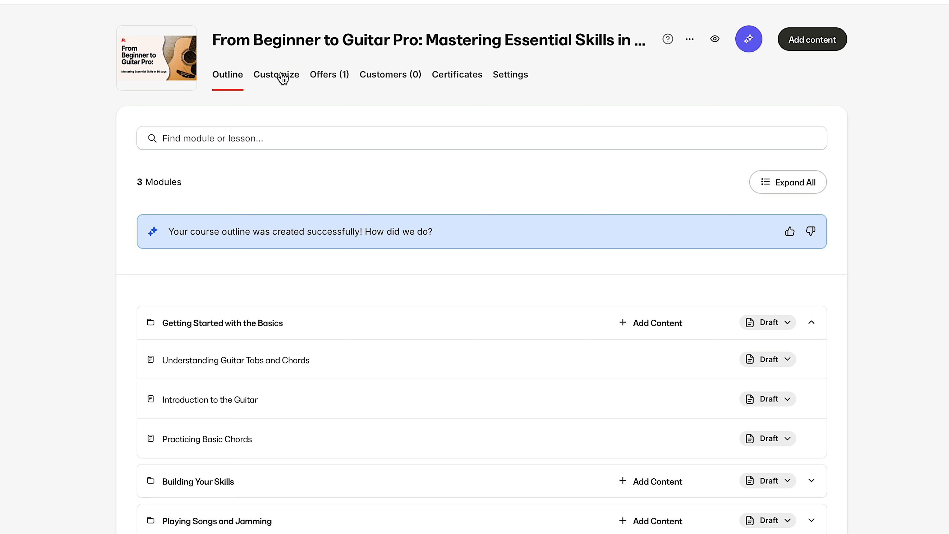
Step: Check the offers attached to the guitar course and return to its outline
{"action": "left_click", "coordinate": [337, 83]}
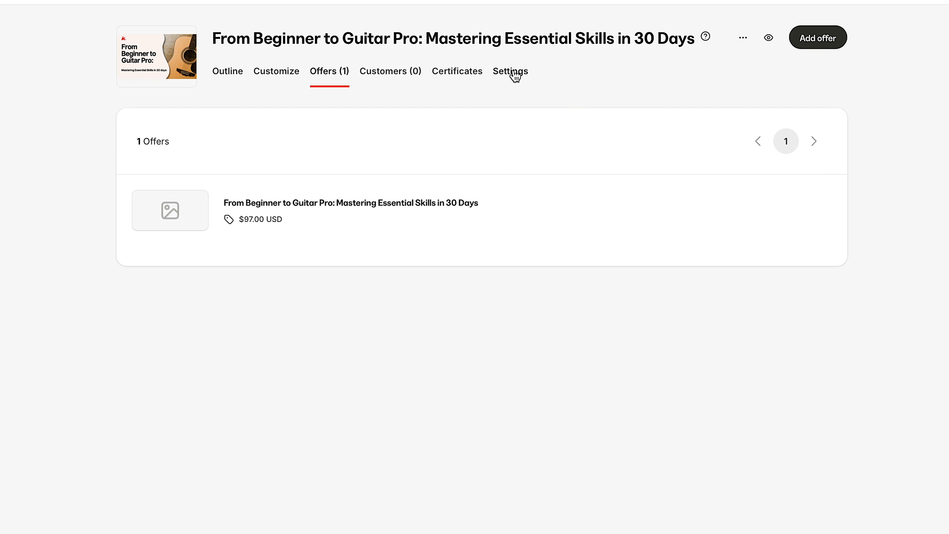
{"action": "left_click", "coordinate": [215, 72]}
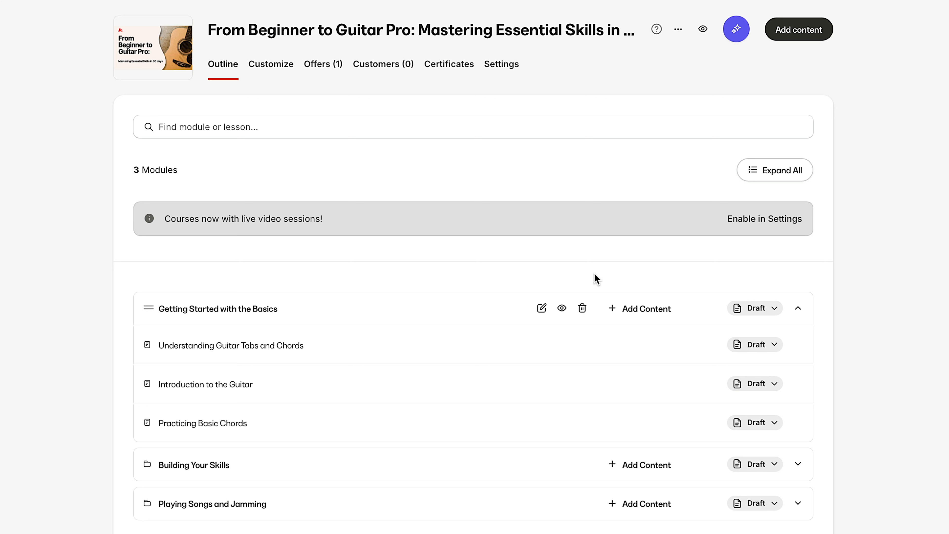
Step: Move the Introduction to the Guitar lesson to first place in the Getting Started with the Basics module and open it for editing
{"action": "left_click", "coordinate": [798, 311]}
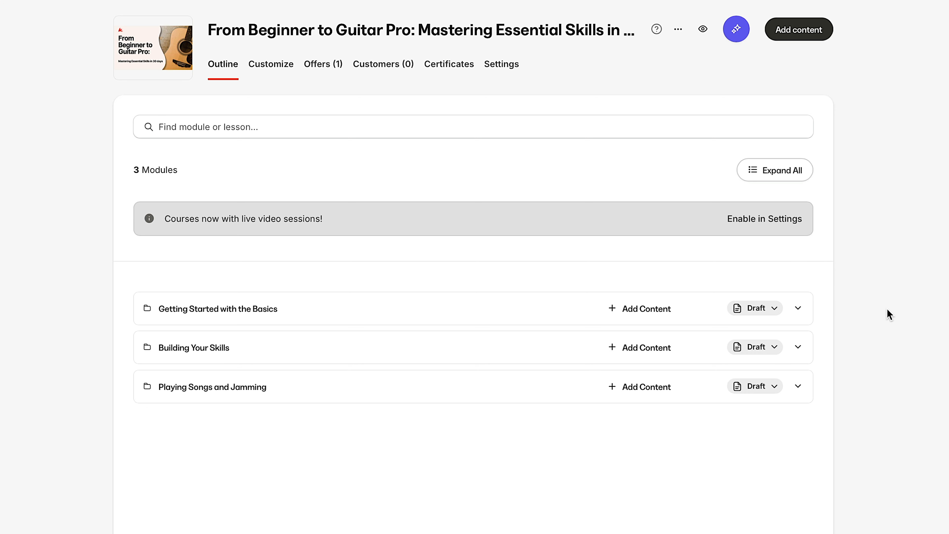
{"action": "left_click", "coordinate": [777, 170]}
{"action": "scroll", "coordinate": [837, 184], "scroll_direction": "down", "scroll_amount": 5}
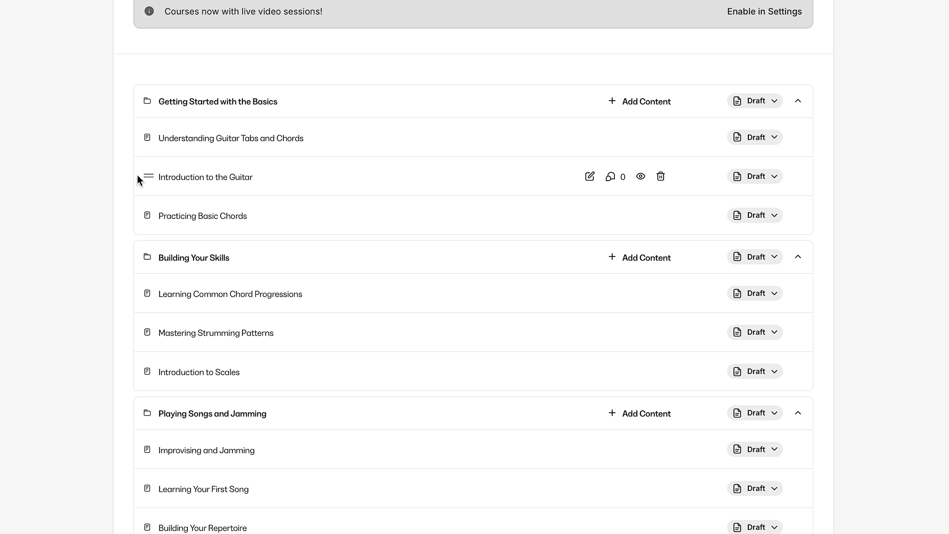
{"action": "left_click_drag", "start_coordinate": [148, 176], "coordinate": [148, 134]}
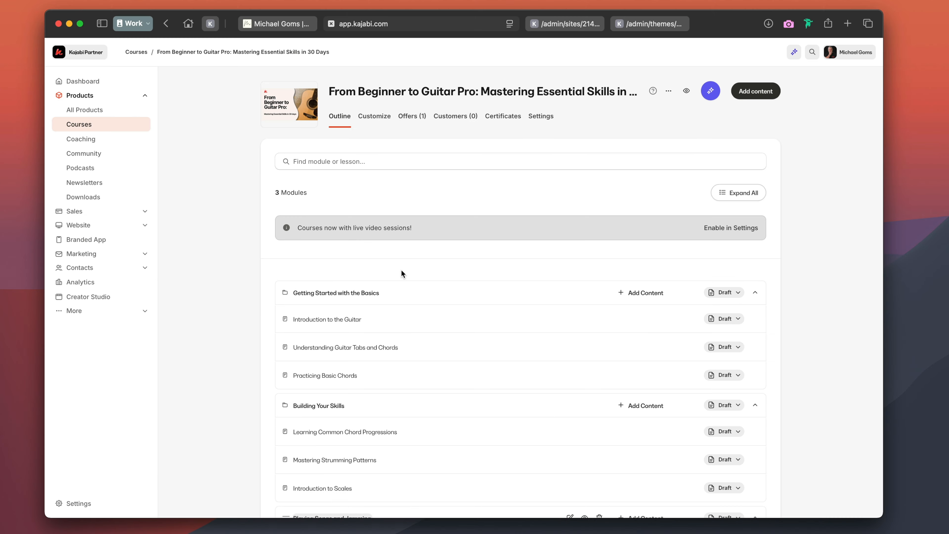
{"action": "left_click", "coordinate": [339, 321]}
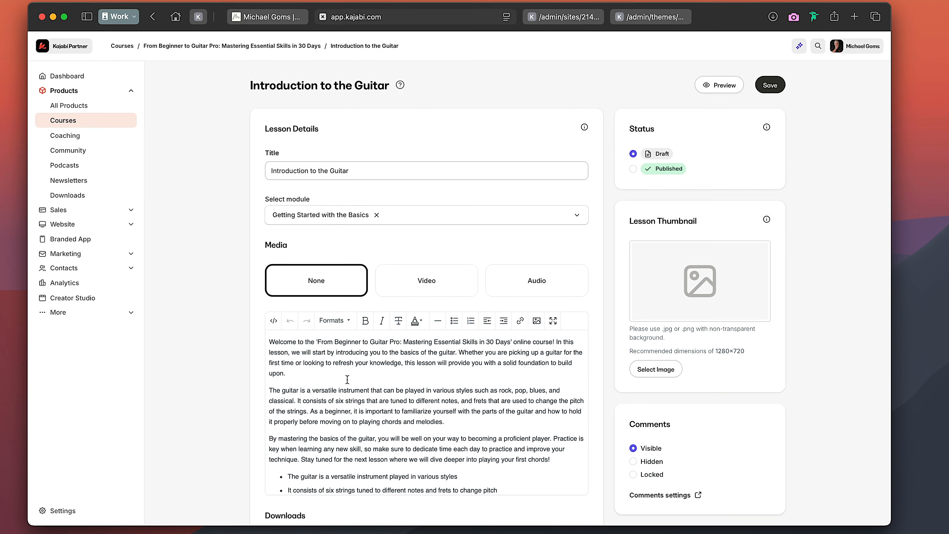
Step: Look through the Introduction to the Guitar lesson's text, downloads, automations and comment settings
{"action": "scroll", "coordinate": [276, 351], "scroll_direction": "down", "scroll_amount": 1}
{"action": "scroll", "coordinate": [268, 348], "scroll_direction": "up", "scroll_amount": 1}
{"action": "scroll", "coordinate": [230, 319], "scroll_direction": "down", "scroll_amount": 3}
{"action": "scroll", "coordinate": [382, 291], "scroll_direction": "down", "scroll_amount": 4}
{"action": "scroll", "coordinate": [382, 292], "scroll_direction": "up", "scroll_amount": 1}
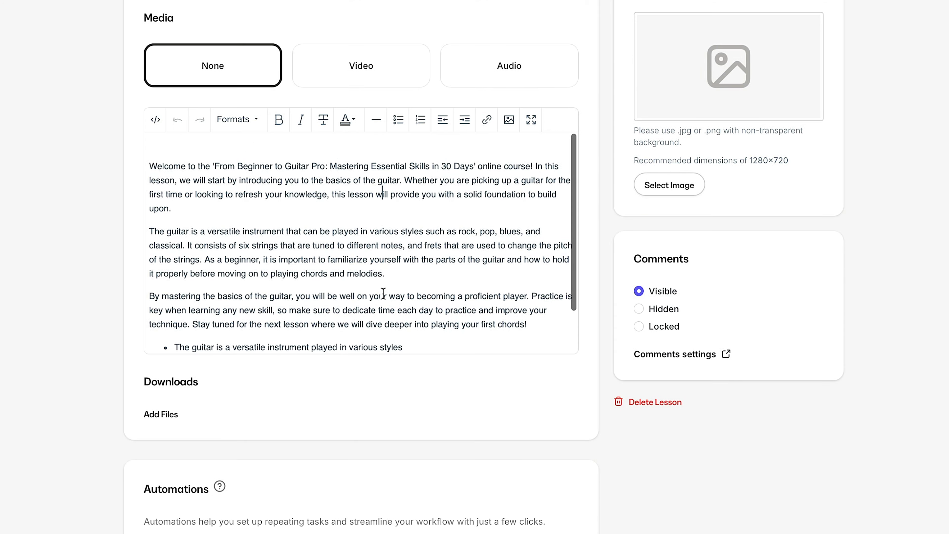
{"action": "scroll", "coordinate": [383, 293], "scroll_direction": "up", "scroll_amount": 3}
{"action": "scroll", "coordinate": [383, 294], "scroll_direction": "up", "scroll_amount": 3}
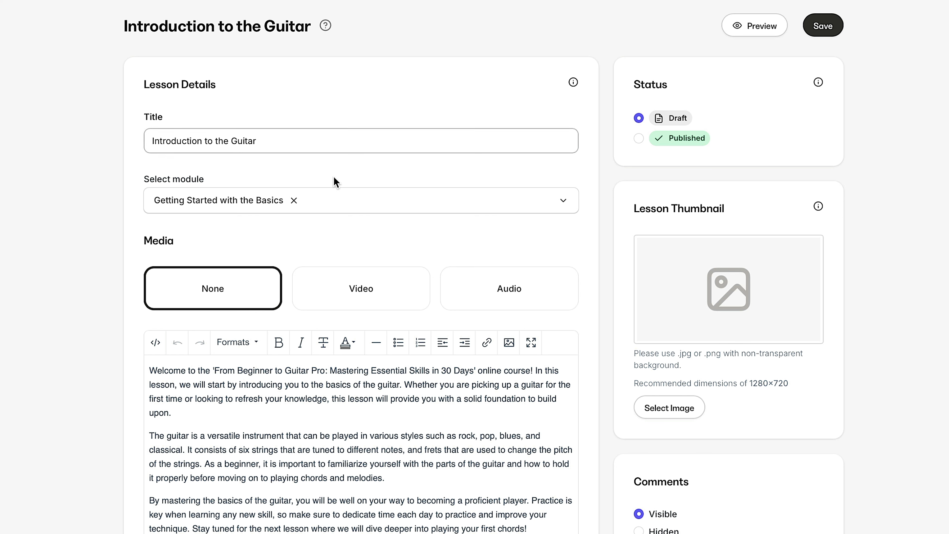
Step: Check which modules the lesson can be assigned to and review its body text
{"action": "left_click", "coordinate": [566, 204]}
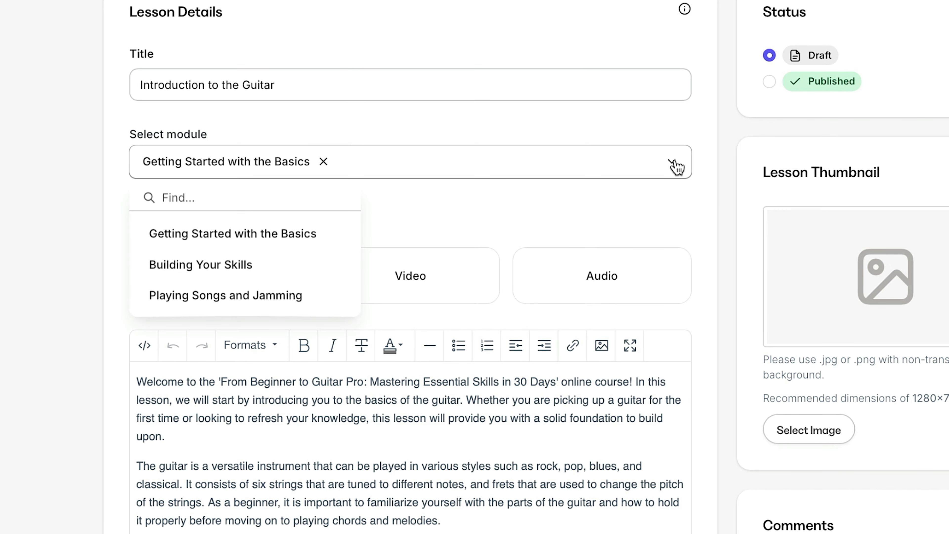
{"action": "left_click", "coordinate": [432, 205]}
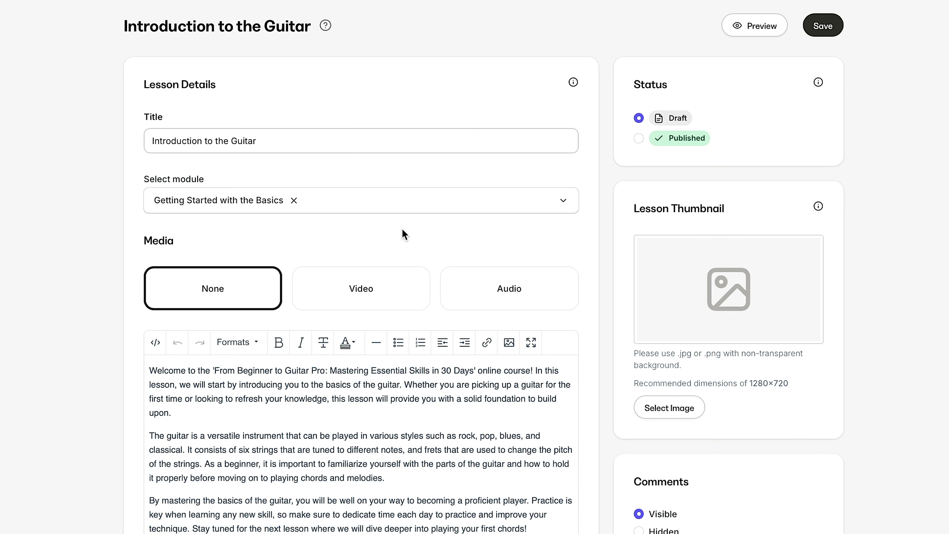
{"action": "left_click", "coordinate": [472, 202]}
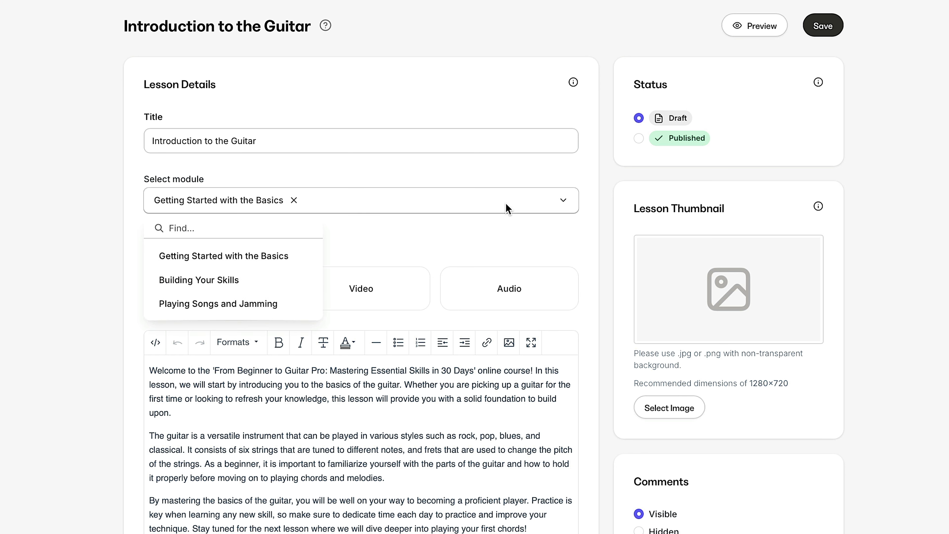
{"action": "left_click", "coordinate": [380, 250]}
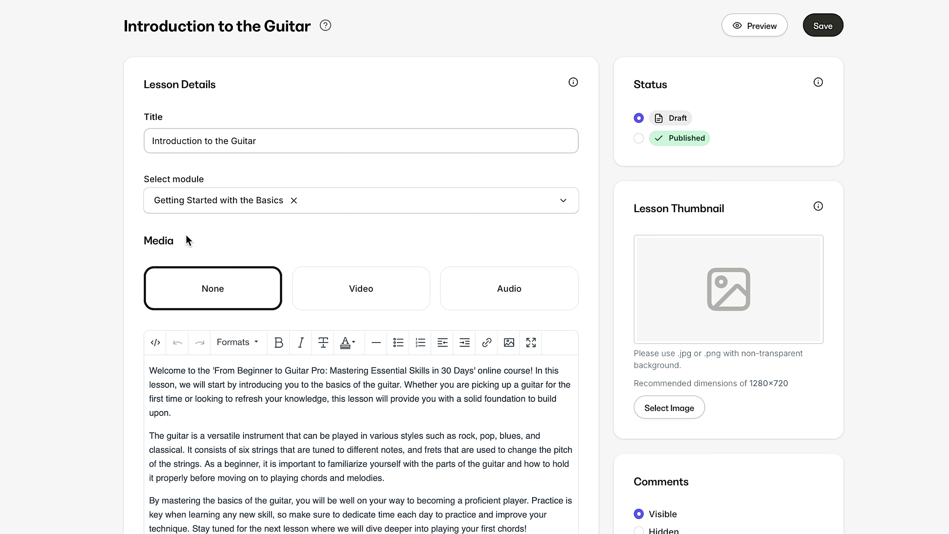
{"action": "scroll", "coordinate": [297, 434], "scroll_direction": "down", "scroll_amount": 1}
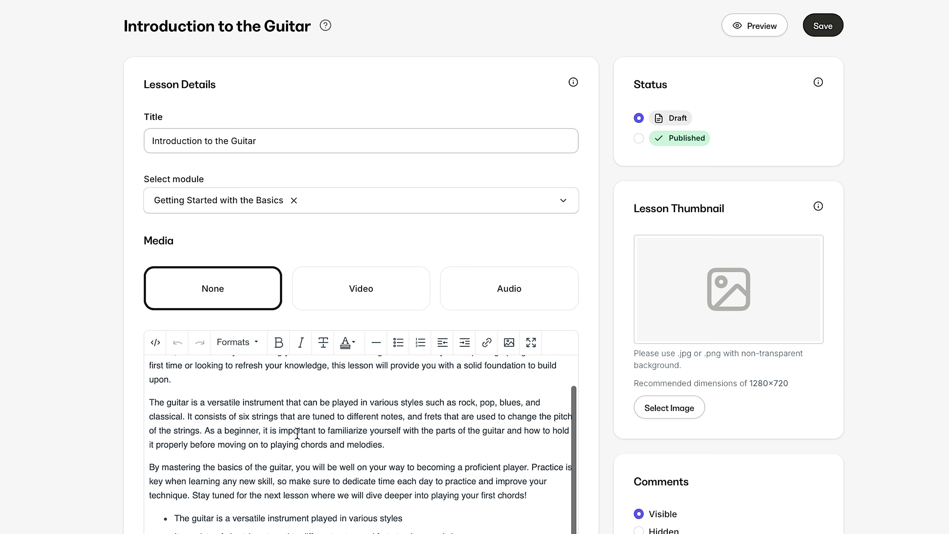
{"action": "scroll", "coordinate": [297, 433], "scroll_direction": "down", "scroll_amount": 4}
{"action": "scroll", "coordinate": [343, 287], "scroll_direction": "up", "scroll_amount": 1}
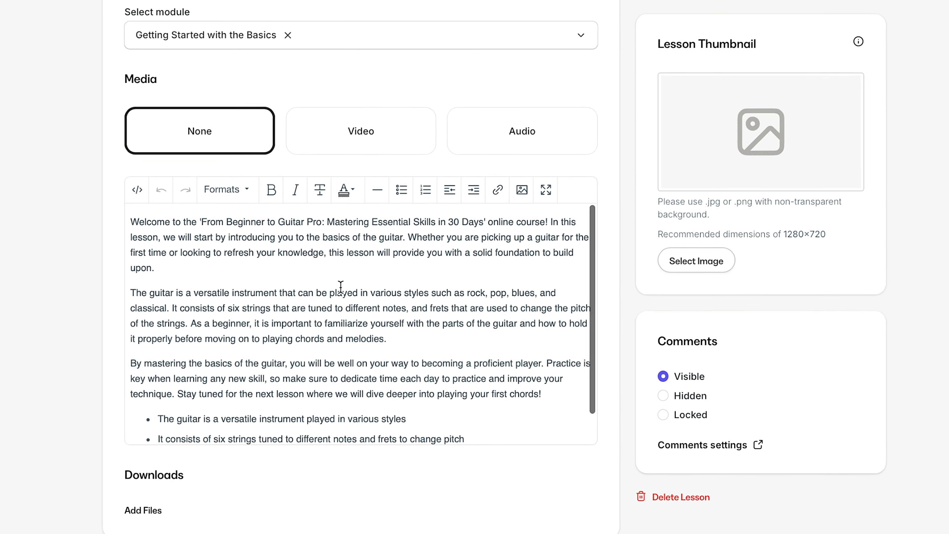
Step: Set the lesson's media type to Video and check the available file upload sources
{"action": "left_click", "coordinate": [379, 148]}
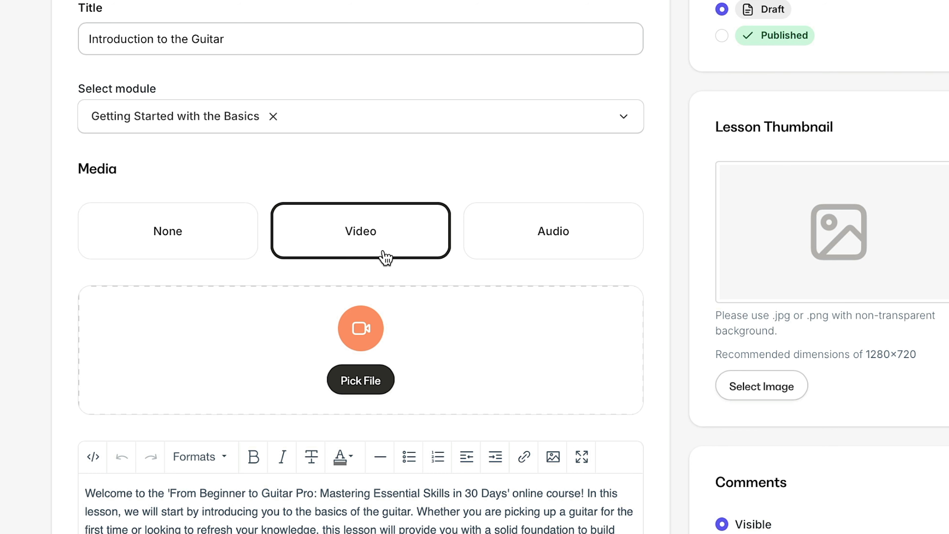
{"action": "left_click", "coordinate": [353, 381]}
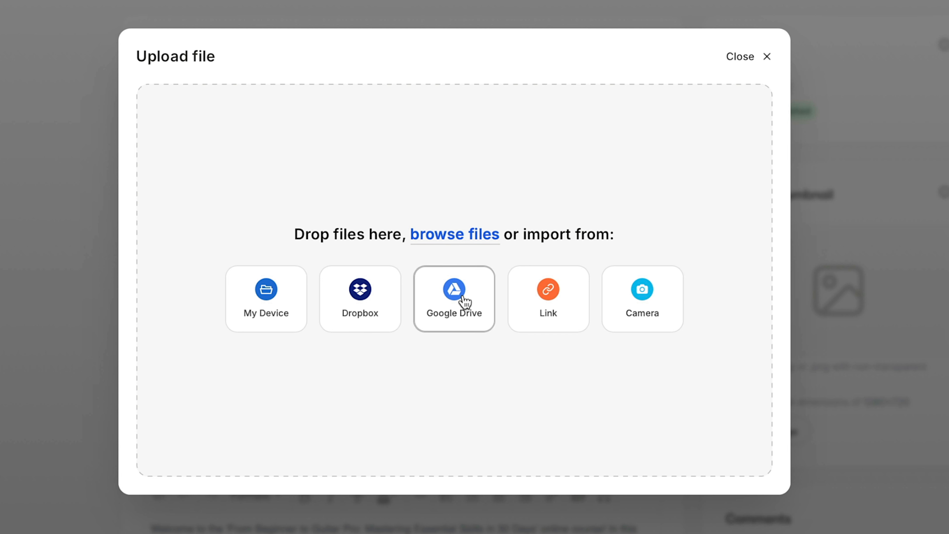
{"action": "key", "text": "Escape"}
{"action": "left_click", "coordinate": [553, 278]}
{"action": "left_click", "coordinate": [456, 310]}
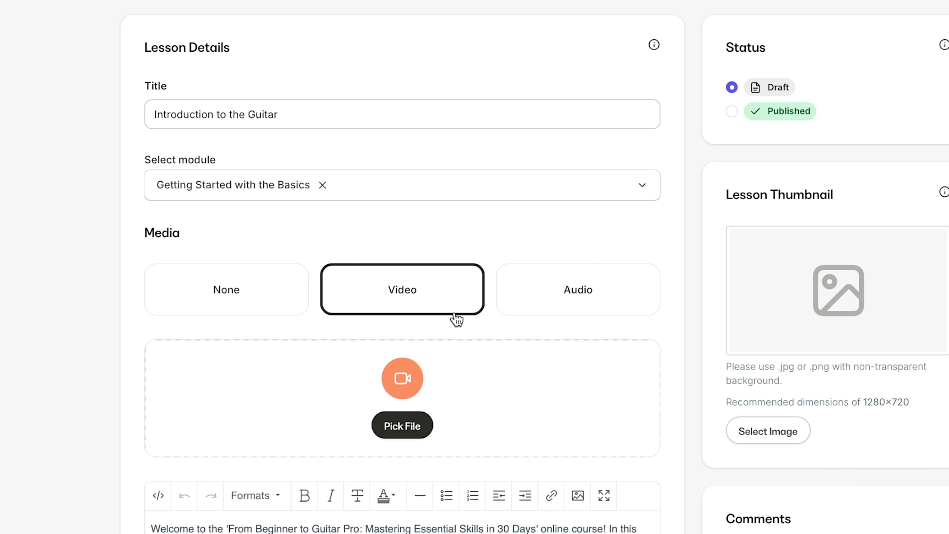
Step: Upload Page Pop ups.mp4 from the Course Creation Video folder in iCloud Drive as the lesson video
{"action": "left_click", "coordinate": [402, 426]}
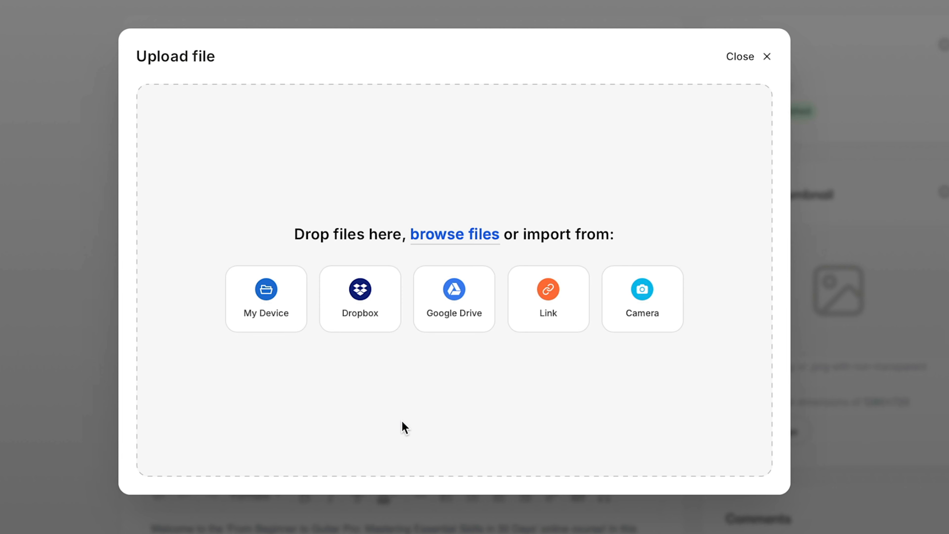
{"action": "left_click", "coordinate": [452, 243]}
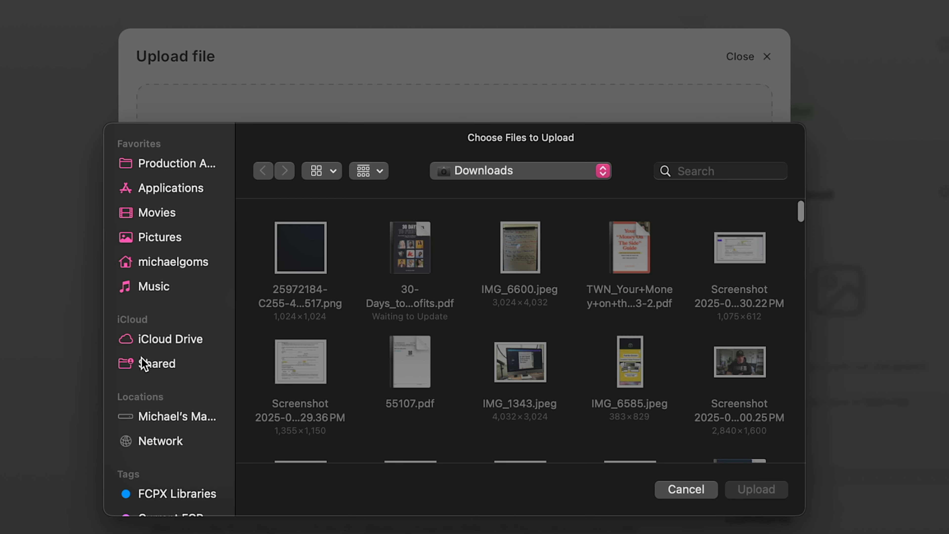
{"action": "left_click", "coordinate": [159, 340]}
{"action": "double_click", "coordinate": [310, 259]}
{"action": "double_click", "coordinate": [311, 245]}
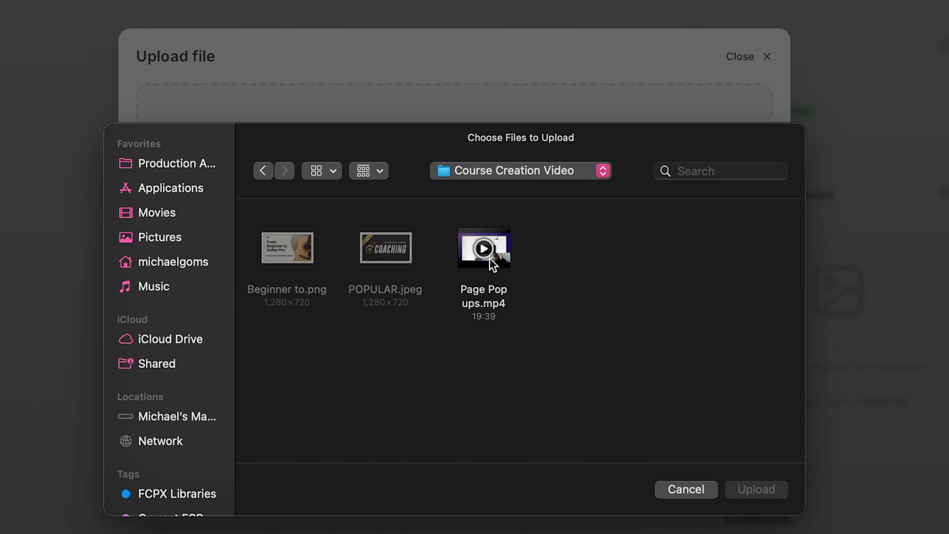
{"action": "left_click", "coordinate": [497, 259]}
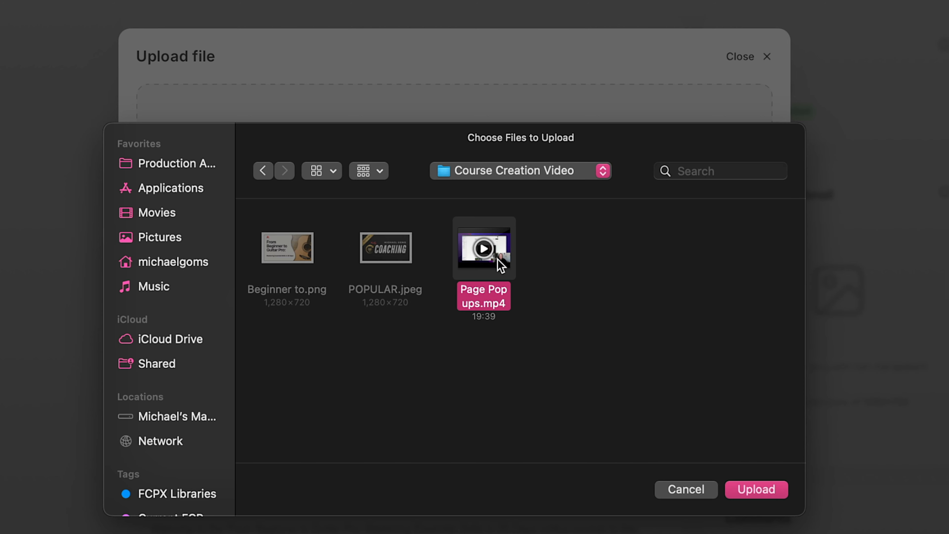
{"action": "left_click", "coordinate": [758, 490]}
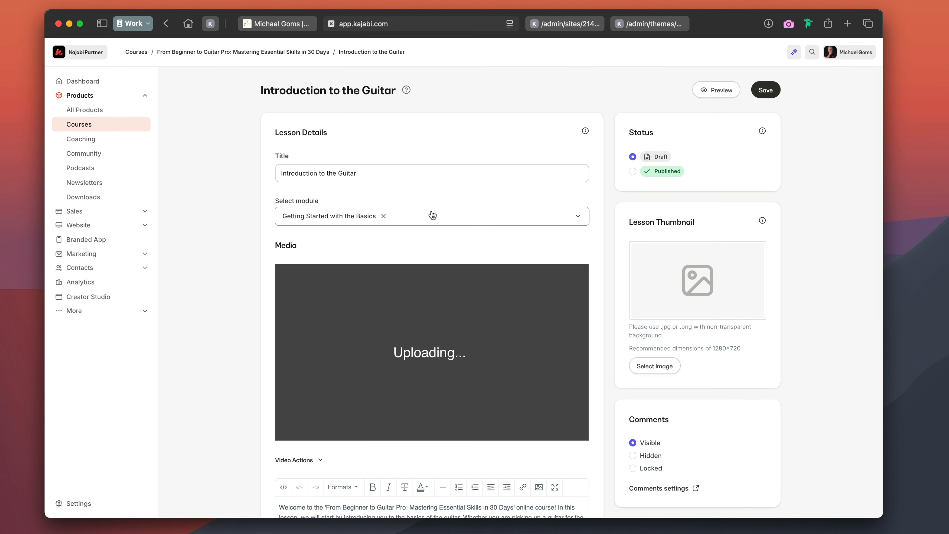
Step: Start a new automation for completion of the Introduction to the Guitar lesson and view its available actions
{"action": "scroll", "coordinate": [432, 214], "scroll_direction": "down", "scroll_amount": 10}
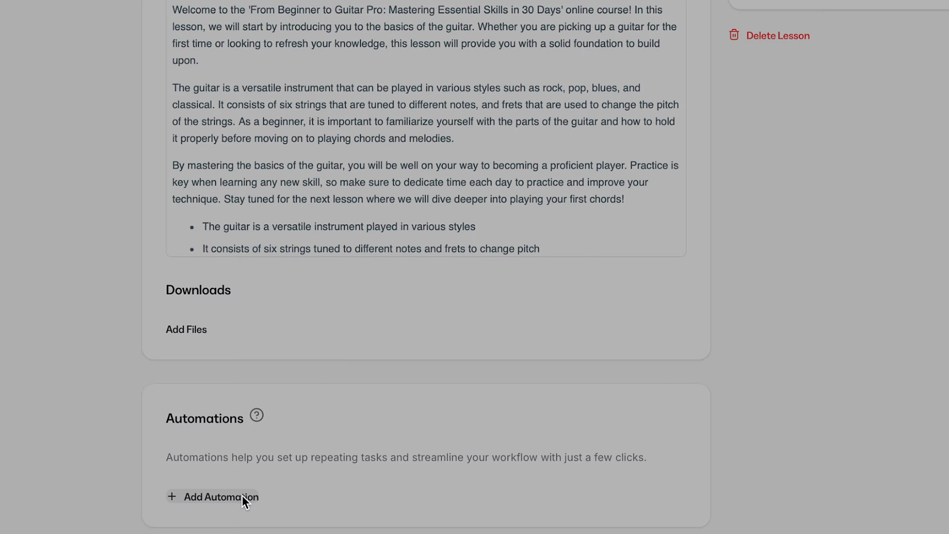
{"action": "left_click", "coordinate": [239, 462]}
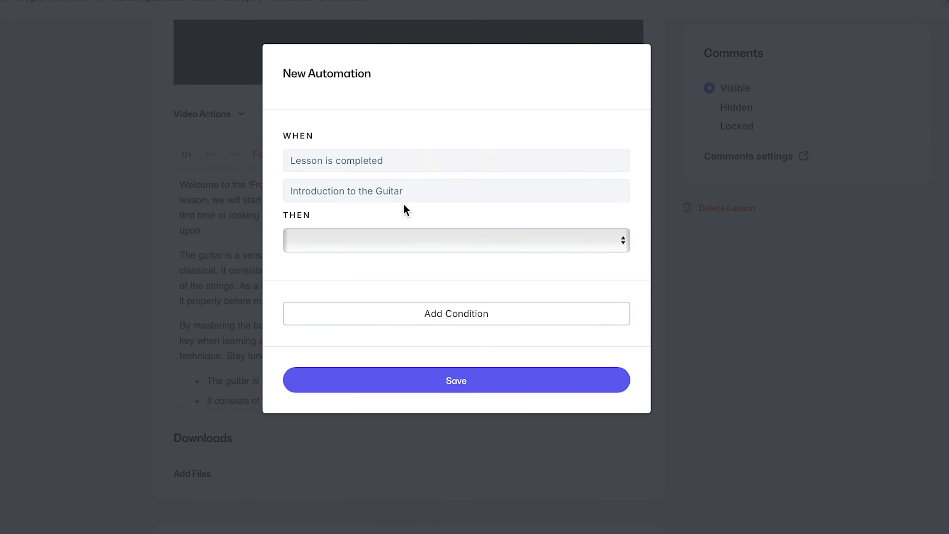
{"action": "left_click", "coordinate": [426, 242]}
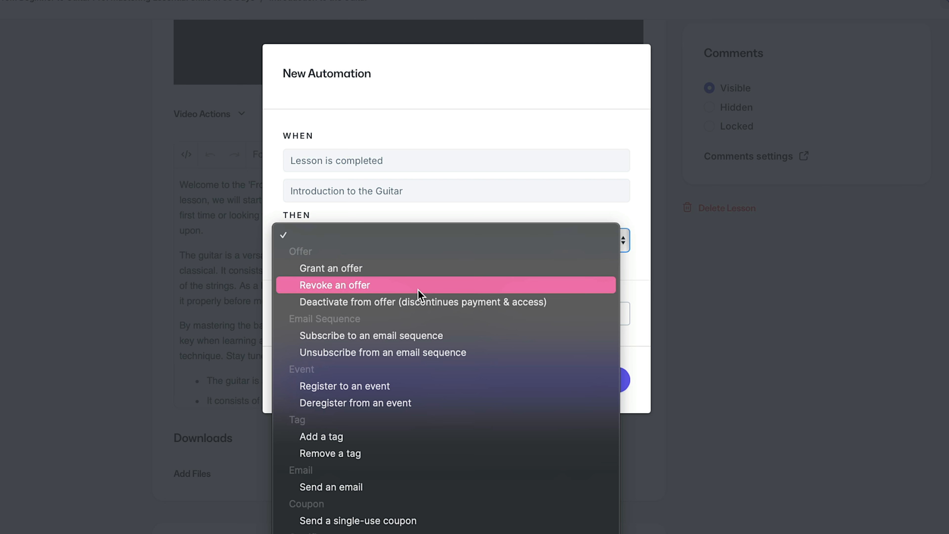
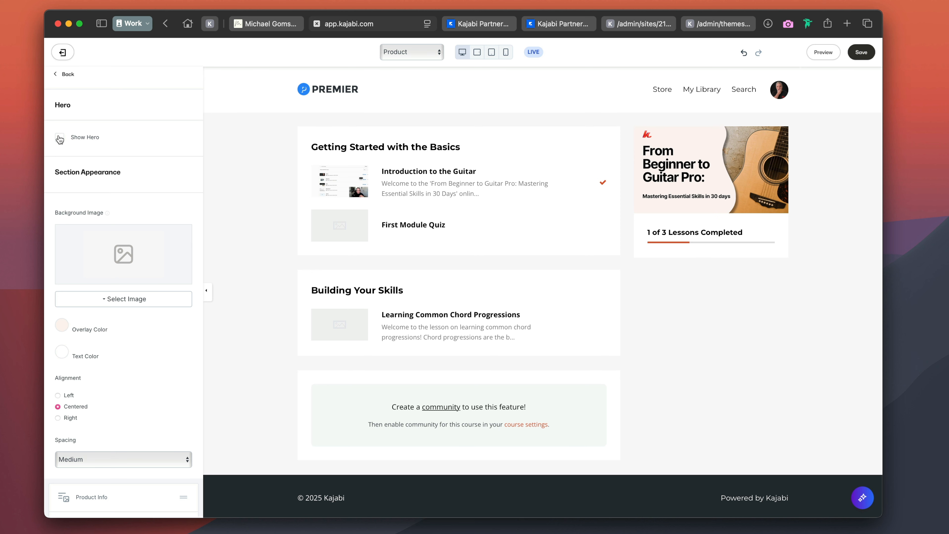
Step: Show the hero section on the course's product page and check its Product Info display options
{"action": "left_click", "coordinate": [59, 138]}
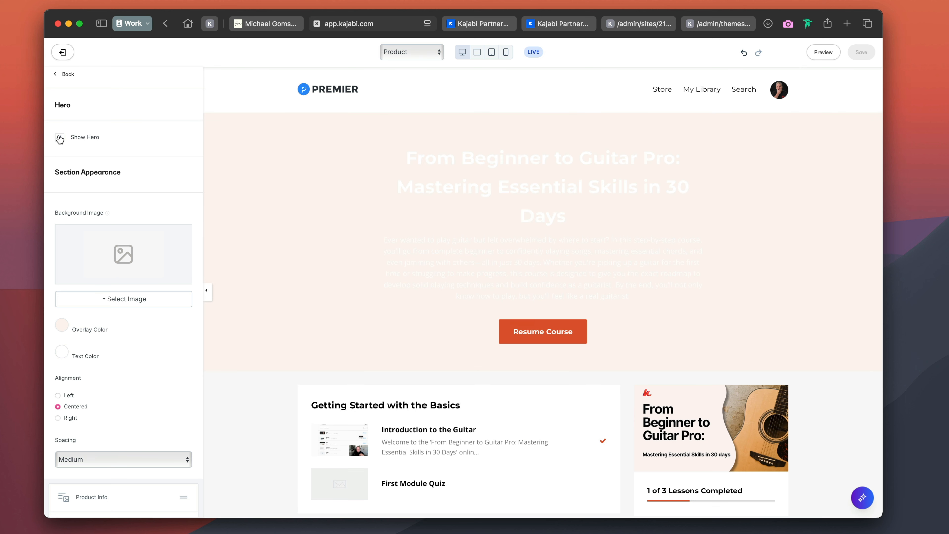
{"action": "left_click", "coordinate": [461, 199]}
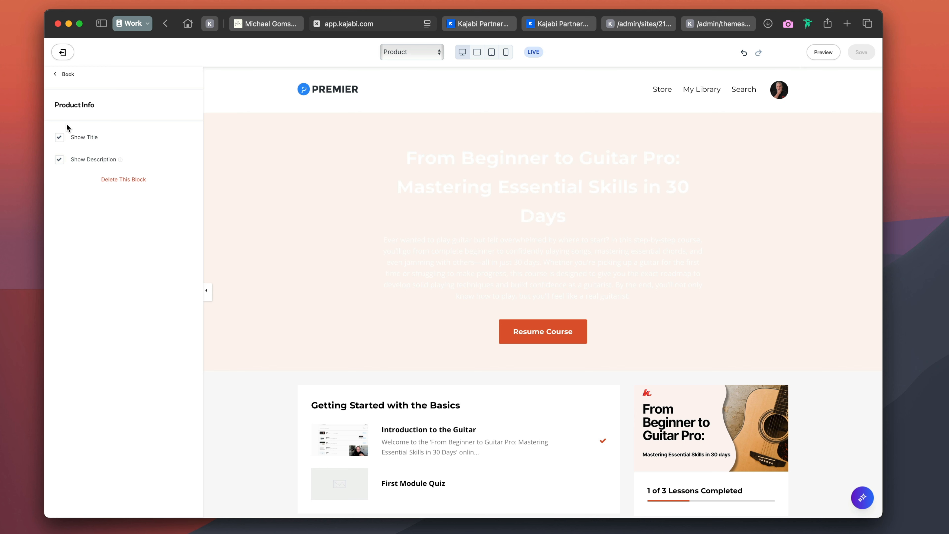
{"action": "left_click", "coordinate": [59, 137]}
{"action": "left_click", "coordinate": [68, 74]}
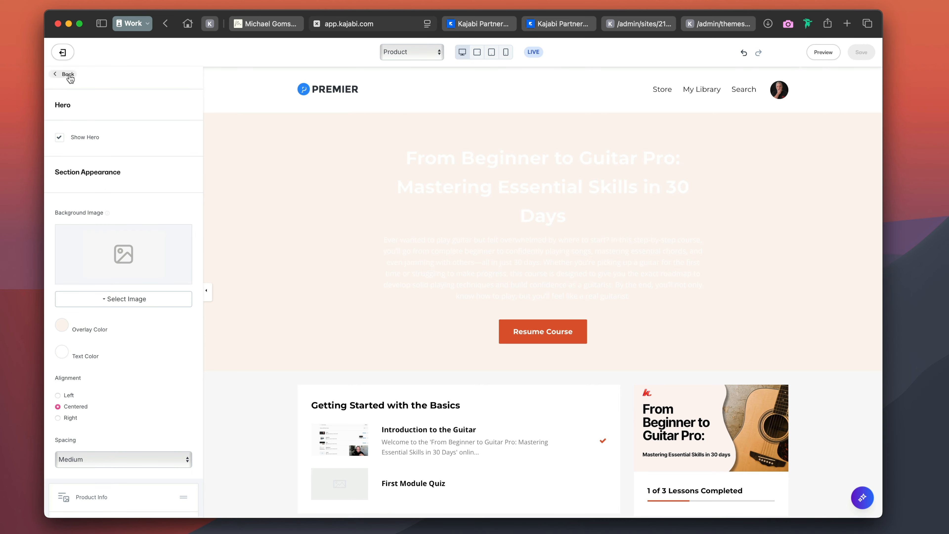
Step: Set the hero text color to the dark blue swatch (RGB 44, 62, 80) and try other alignments, keeping Centered
{"action": "scroll", "coordinate": [86, 217], "scroll_direction": "down", "scroll_amount": 3}
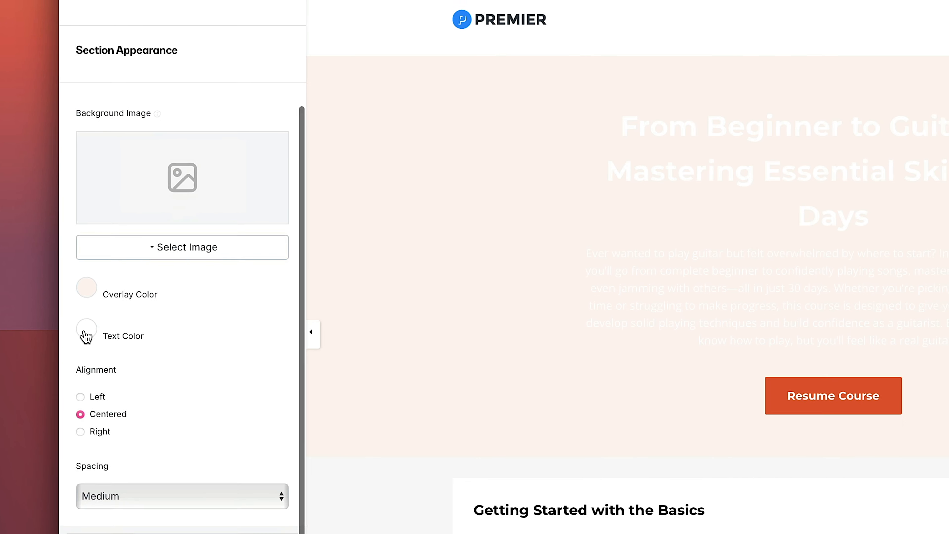
{"action": "left_click", "coordinate": [86, 334]}
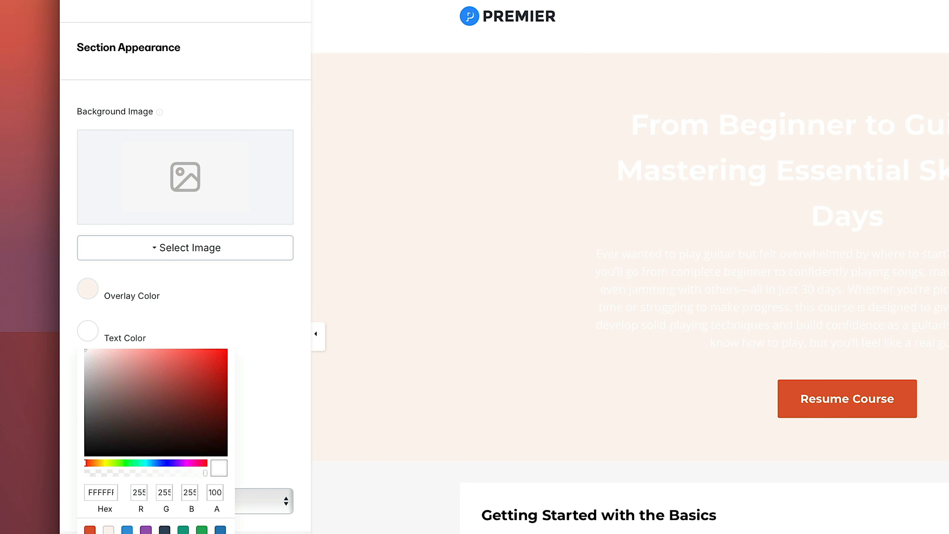
{"action": "left_click", "coordinate": [164, 529]}
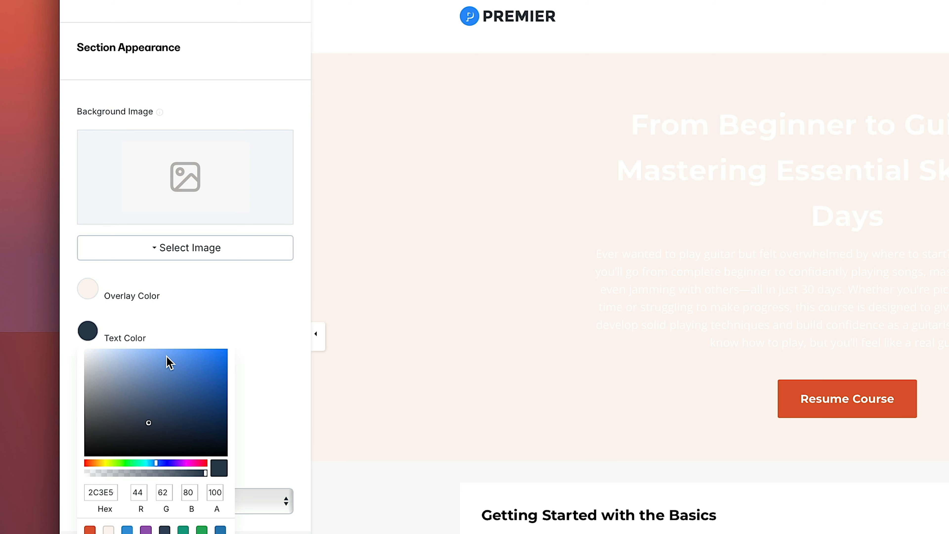
{"action": "left_click", "coordinate": [217, 317]}
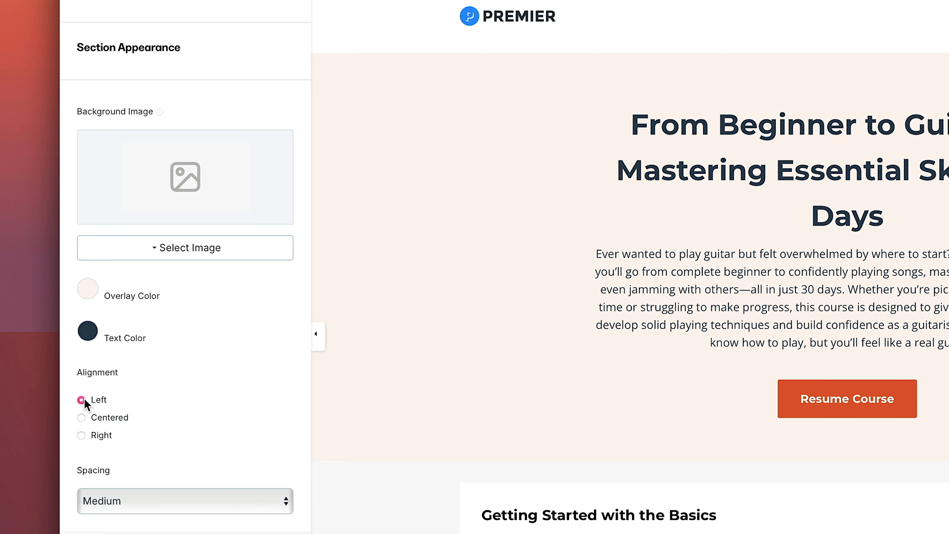
{"action": "left_click", "coordinate": [84, 436]}
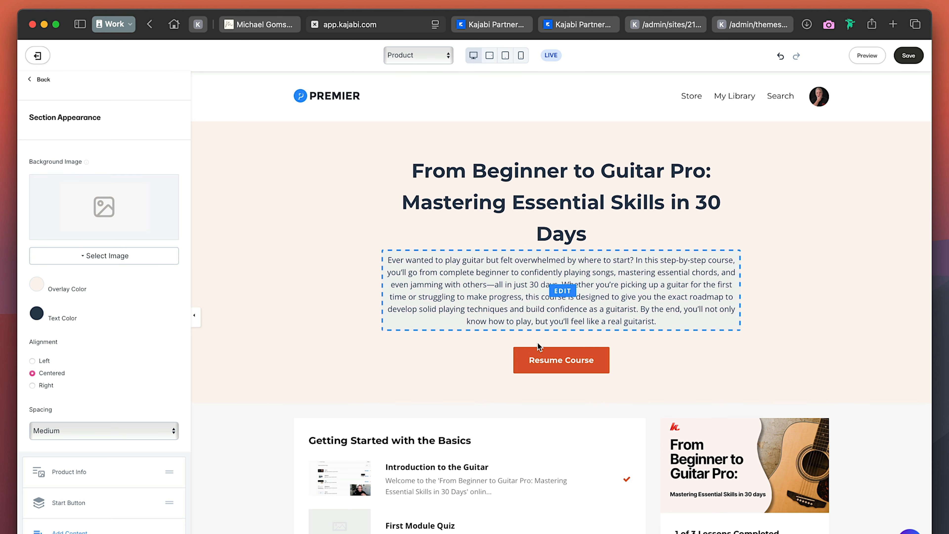
Step: Hide both the course title and description in the hero's Product Info block
{"action": "left_click", "coordinate": [303, 299]}
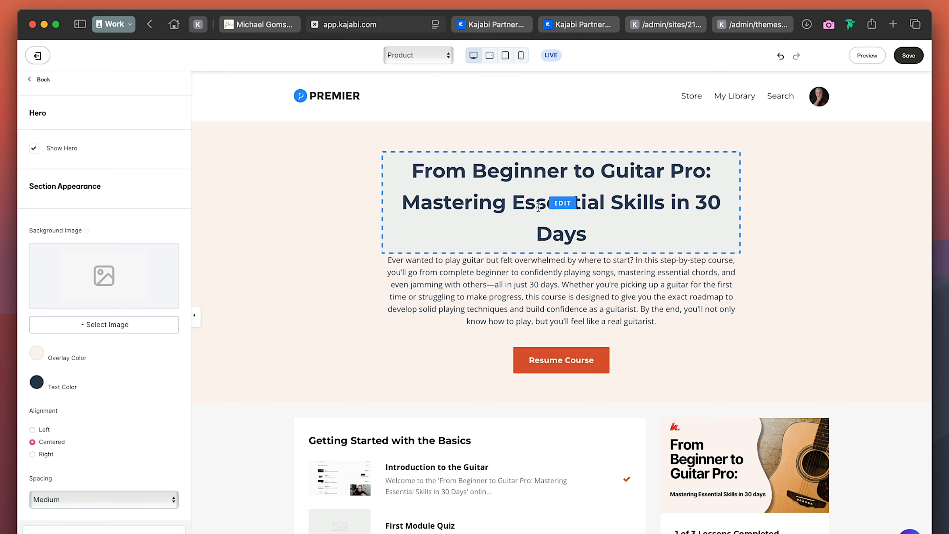
{"action": "left_click", "coordinate": [500, 190]}
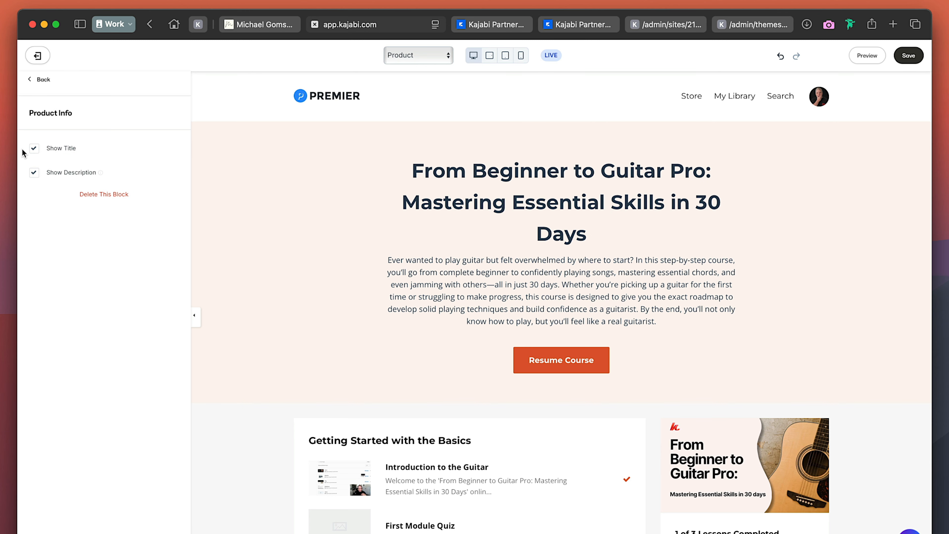
{"action": "left_click", "coordinate": [34, 172]}
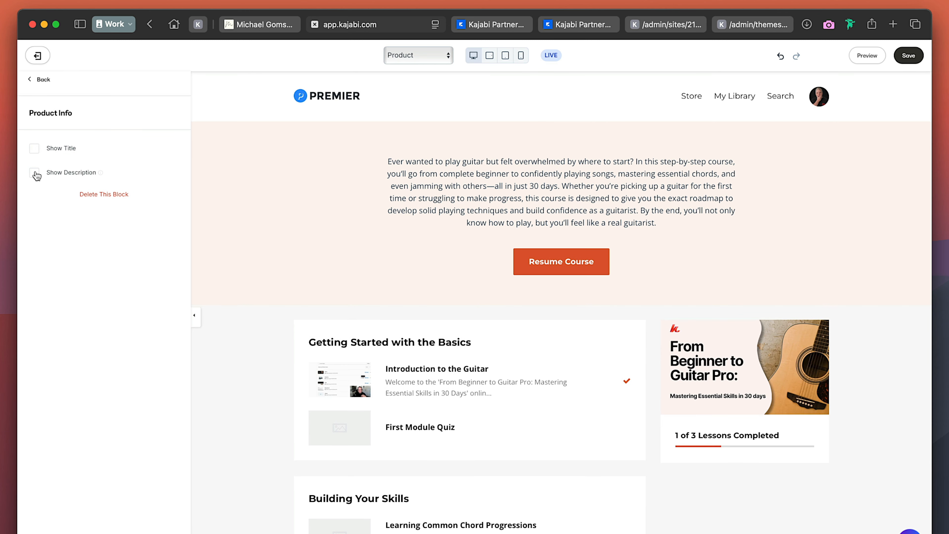
Step: Add a Text block to the hero section and select its placeholder text
{"action": "scroll", "coordinate": [115, 294], "scroll_direction": "down", "scroll_amount": 3}
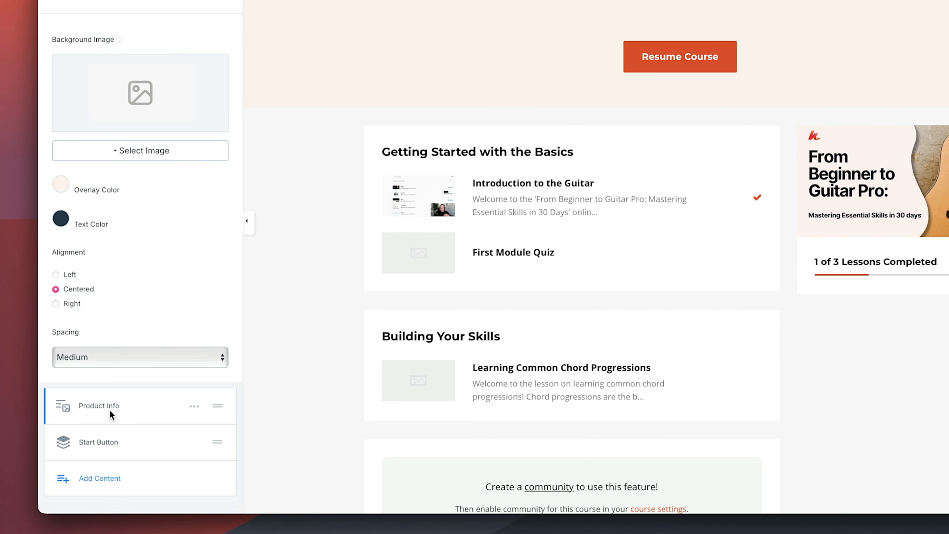
{"action": "left_click", "coordinate": [104, 481]}
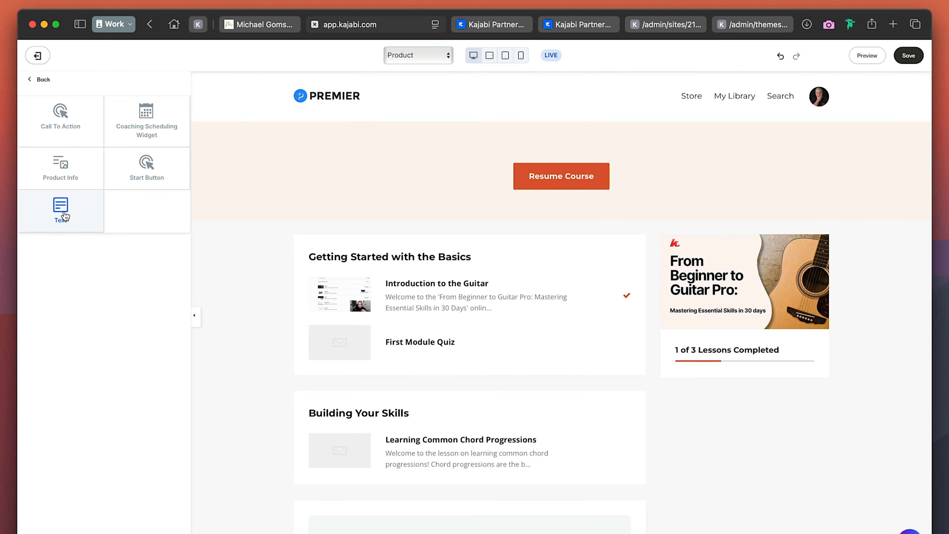
{"action": "left_click", "coordinate": [60, 216]}
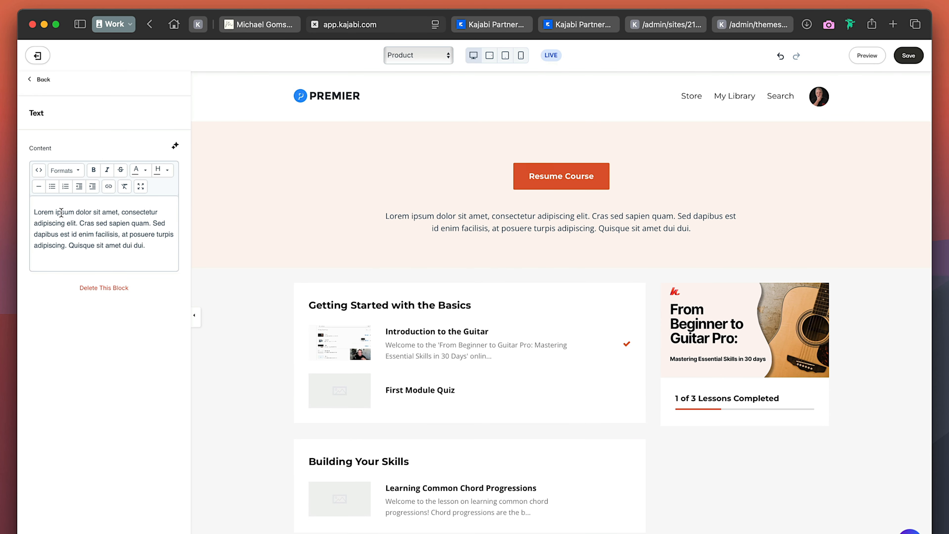
{"action": "left_click_drag", "start_coordinate": [147, 246], "coordinate": [73, 212]}
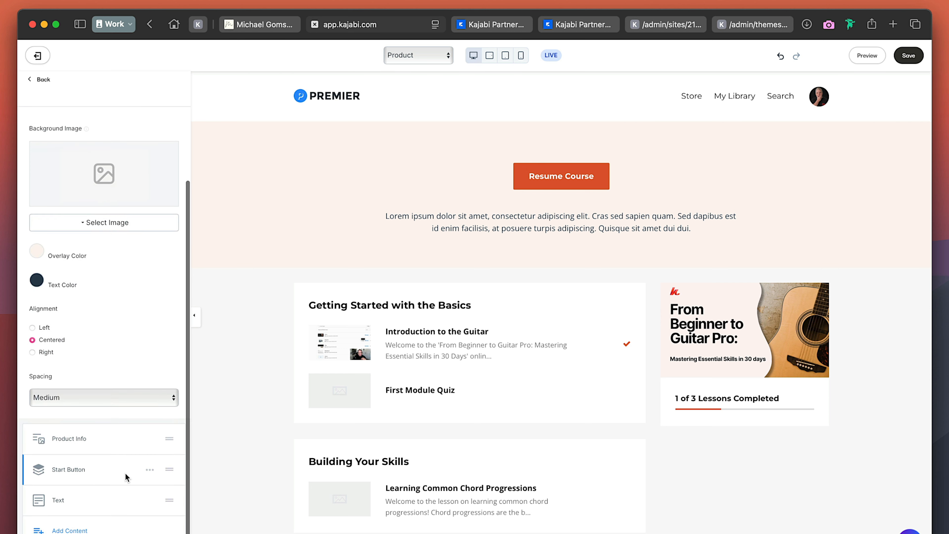
Step: Move the hero section's Text block to the top of its content blocks
{"action": "left_click_drag", "start_coordinate": [169, 502], "coordinate": [172, 413]}
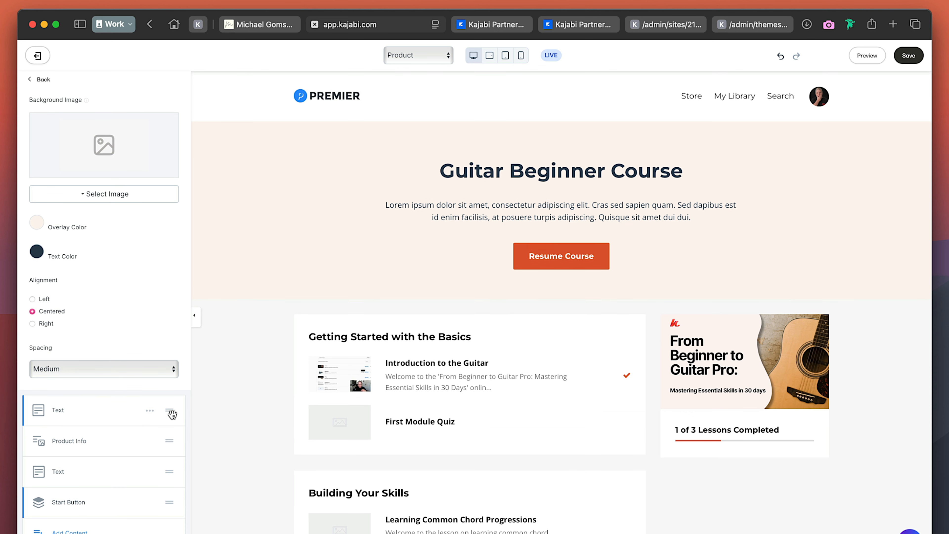
{"action": "scroll", "coordinate": [172, 414], "scroll_direction": "up", "scroll_amount": 2}
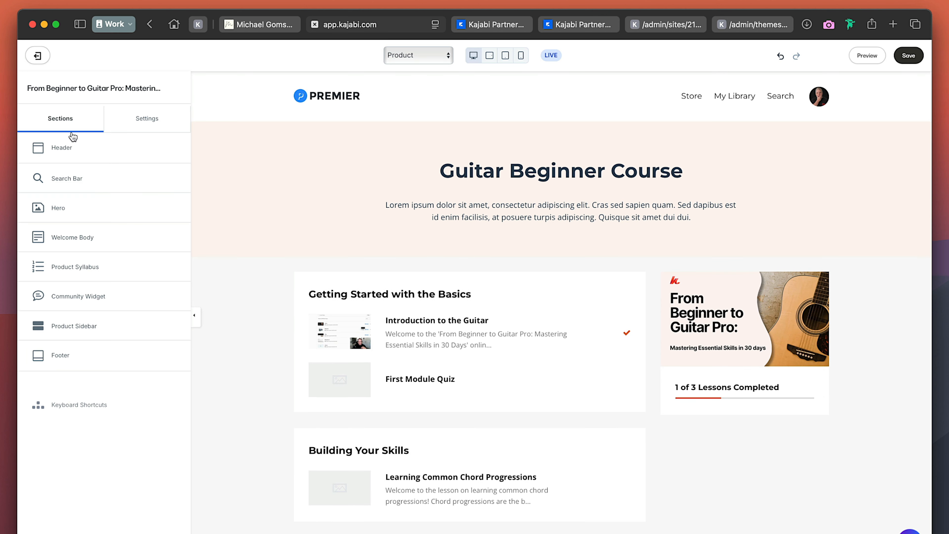
Step: Show the Welcome Body section on the product page and add an Image block to it
{"action": "left_click", "coordinate": [77, 238]}
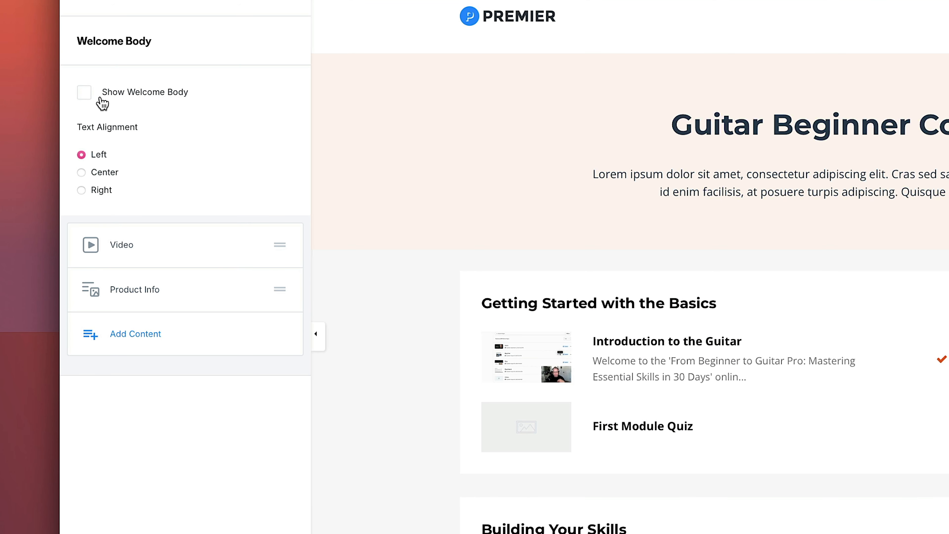
{"action": "left_click", "coordinate": [84, 94]}
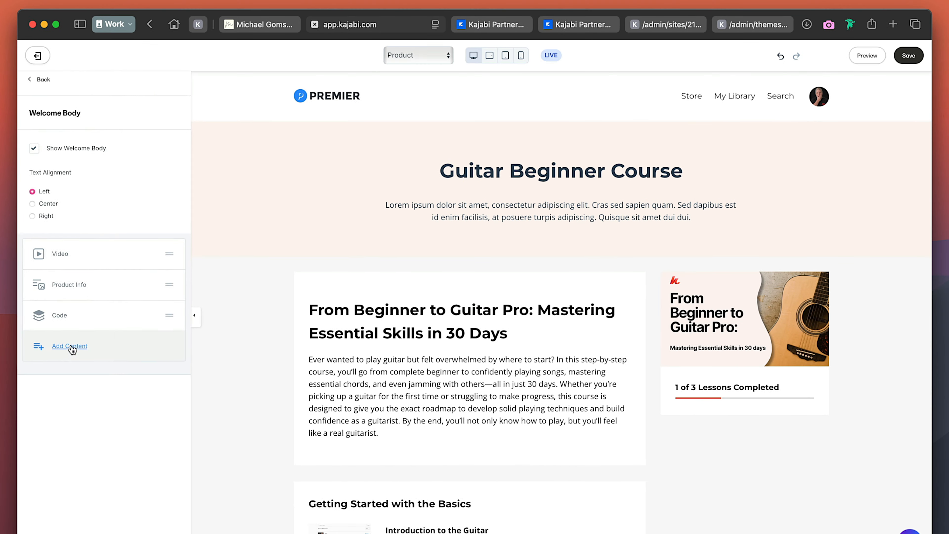
{"action": "left_click", "coordinate": [71, 347]}
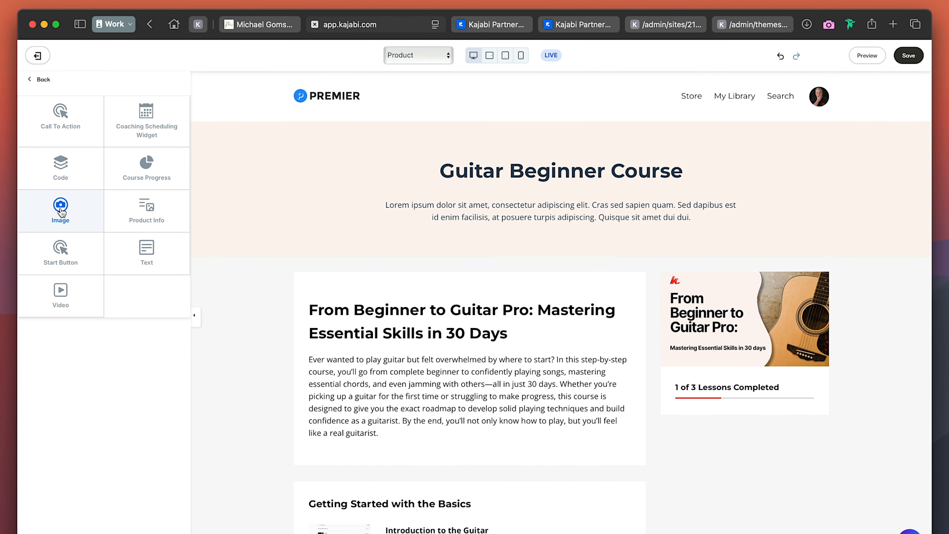
{"action": "left_click", "coordinate": [60, 209]}
{"action": "scroll", "coordinate": [372, 328], "scroll_direction": "down", "scroll_amount": 5}
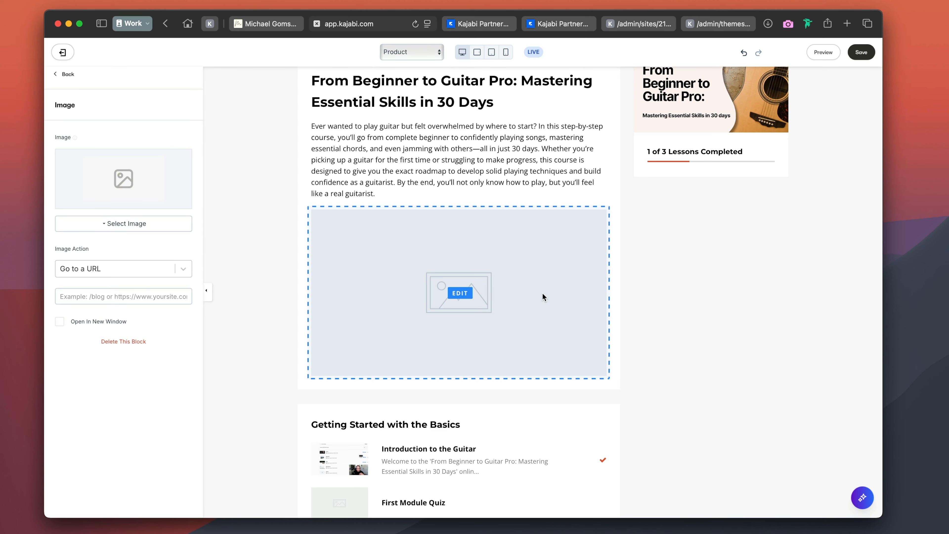
{"action": "scroll", "coordinate": [518, 289], "scroll_direction": "up", "scroll_amount": 2}
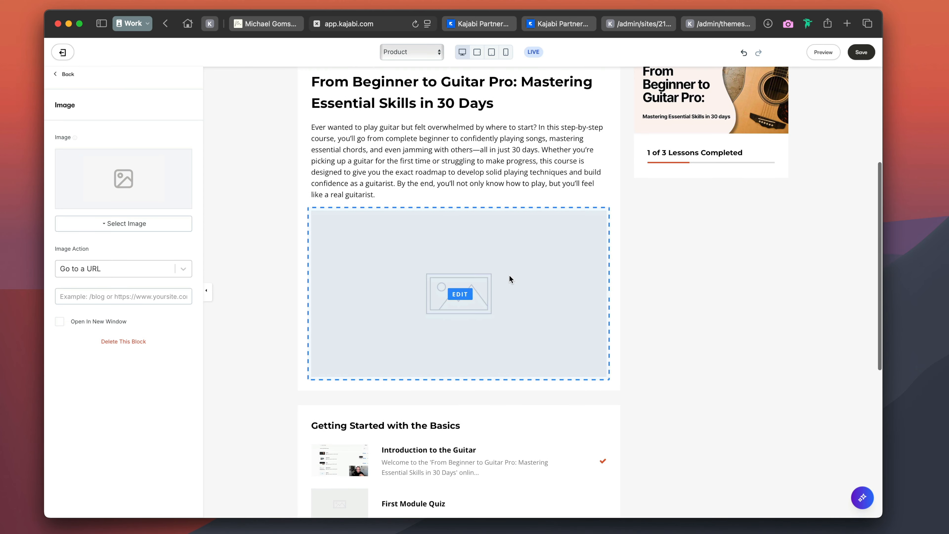
Step: Fill the new Image block with the recent guitar course thumbnail picture
{"action": "left_click", "coordinate": [129, 227]}
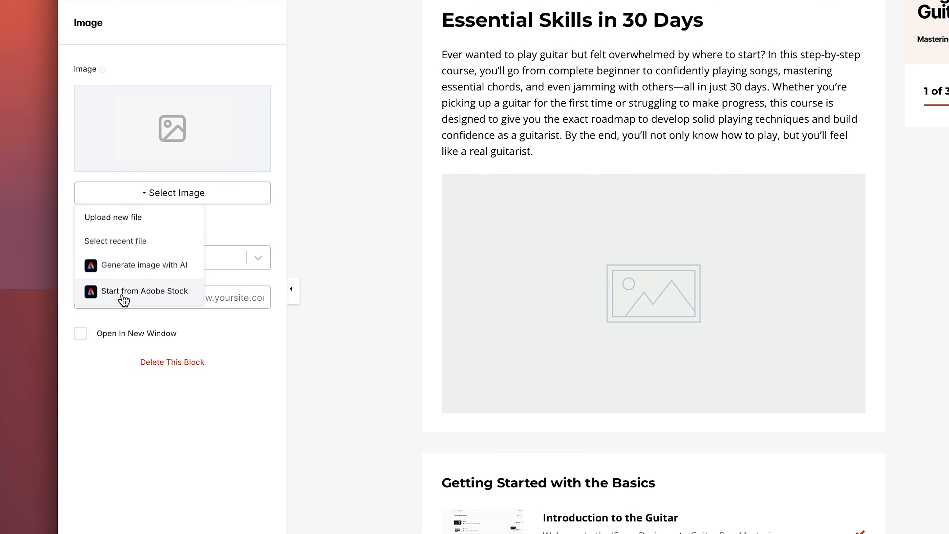
{"action": "left_click", "coordinate": [127, 245]}
{"action": "left_click", "coordinate": [388, 125]}
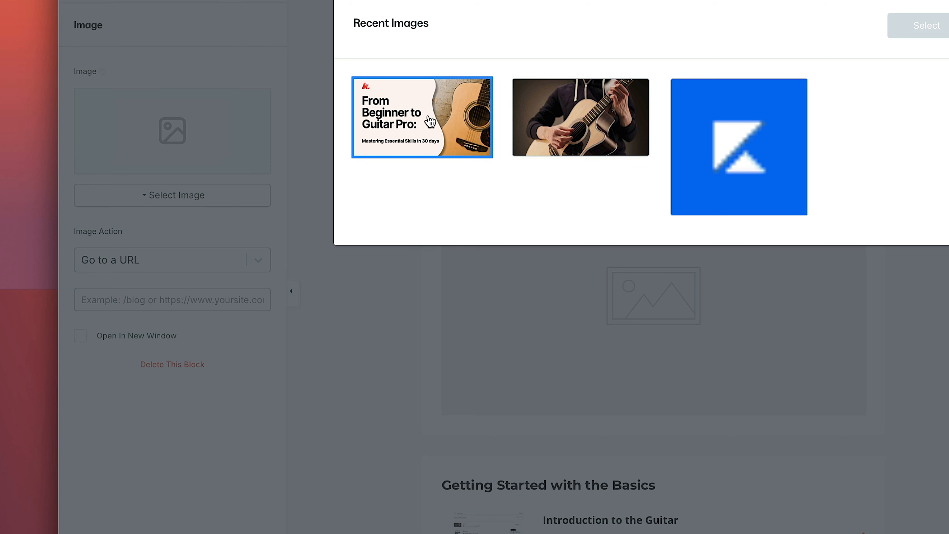
{"action": "left_click", "coordinate": [929, 30]}
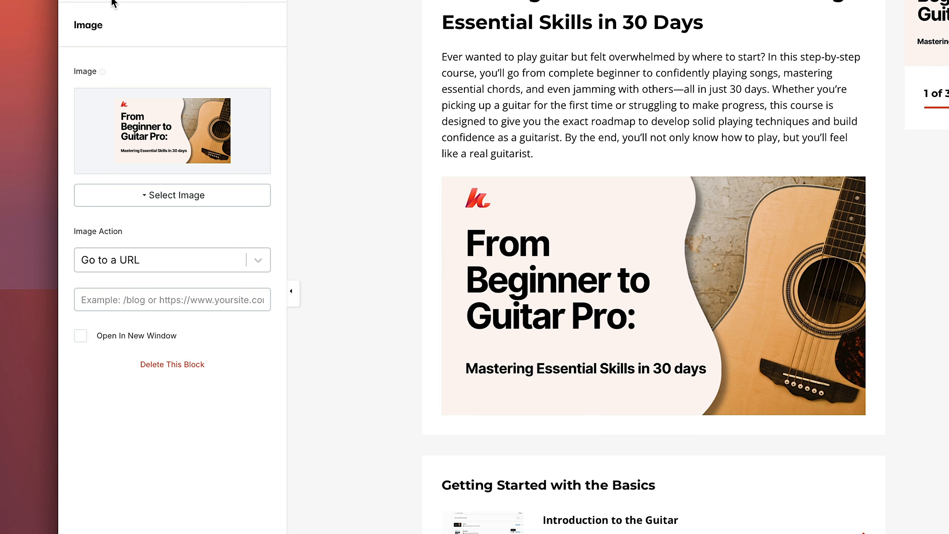
Step: Move the Image block above Product Info in the Welcome Body and hide the Video block
{"action": "left_click", "coordinate": [81, 1]}
{"action": "left_click_drag", "start_coordinate": [257, 330], "coordinate": [261, 238]}
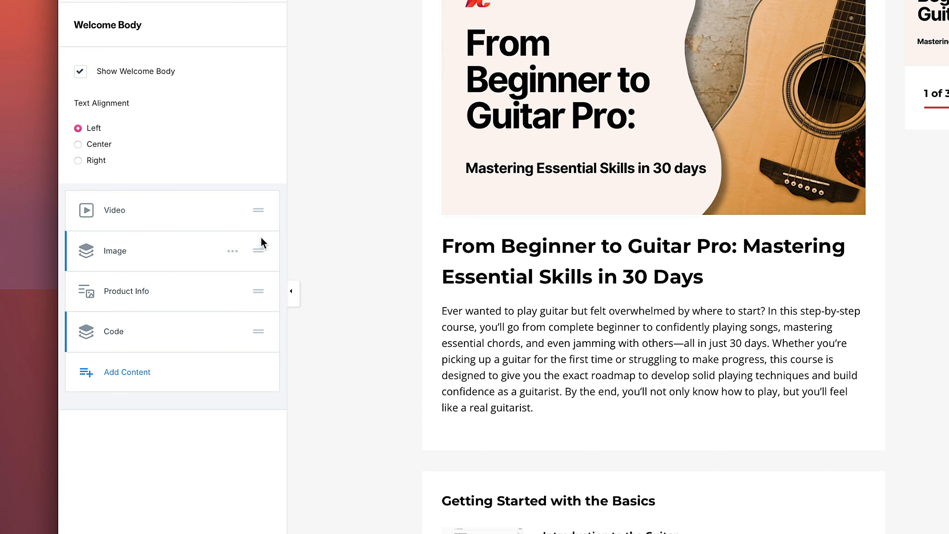
{"action": "left_click", "coordinate": [232, 211]}
{"action": "left_click", "coordinate": [196, 274]}
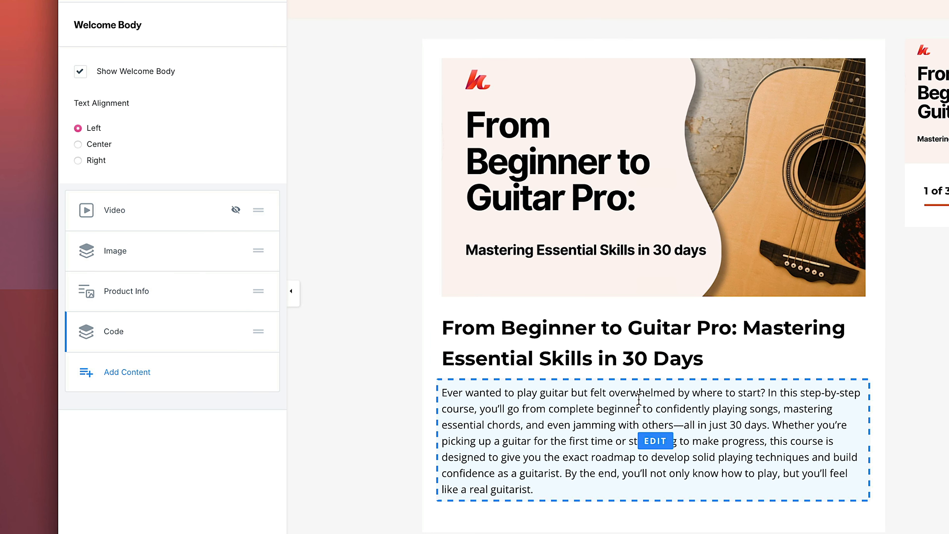
Step: Erase the red logo from the Welcome Body image with Remove object, and undo and redo that change
{"action": "left_click", "coordinate": [578, 195]}
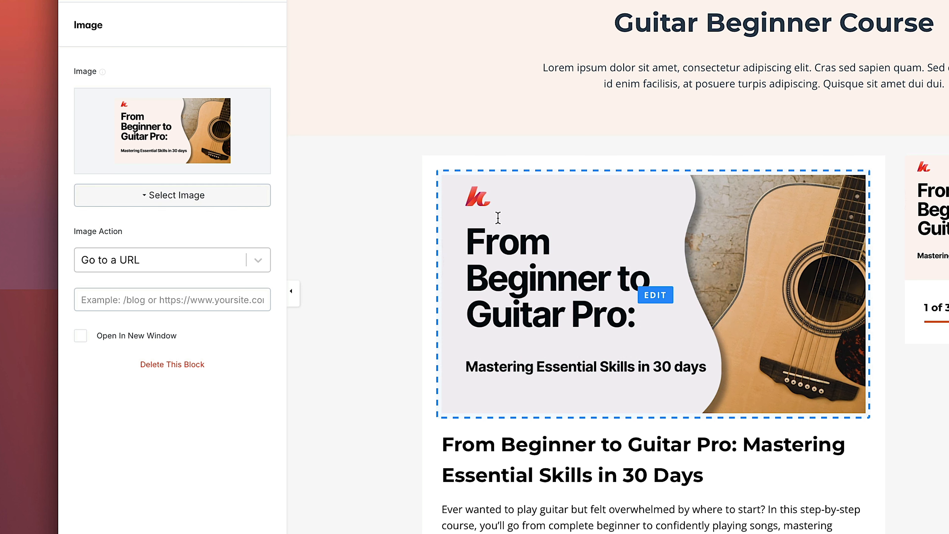
{"action": "left_click", "coordinate": [168, 198]}
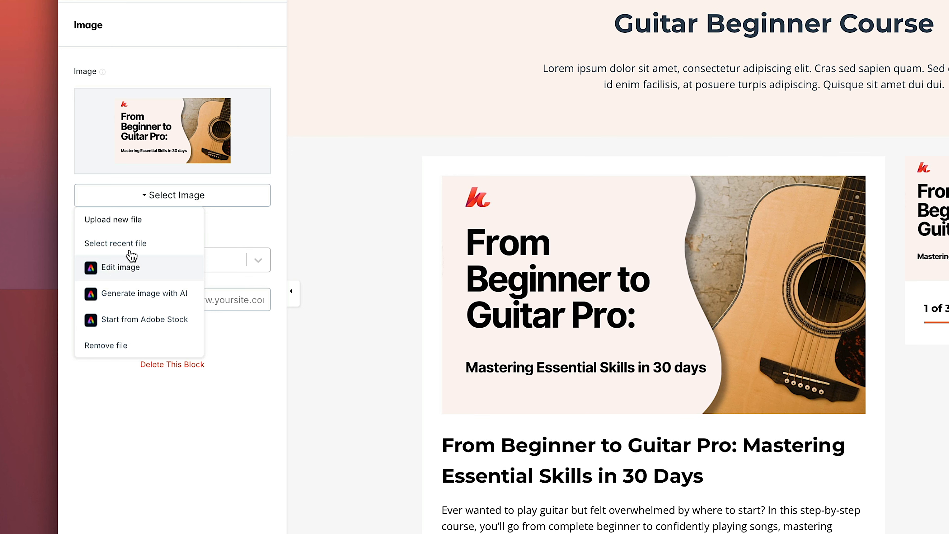
{"action": "left_click", "coordinate": [118, 268]}
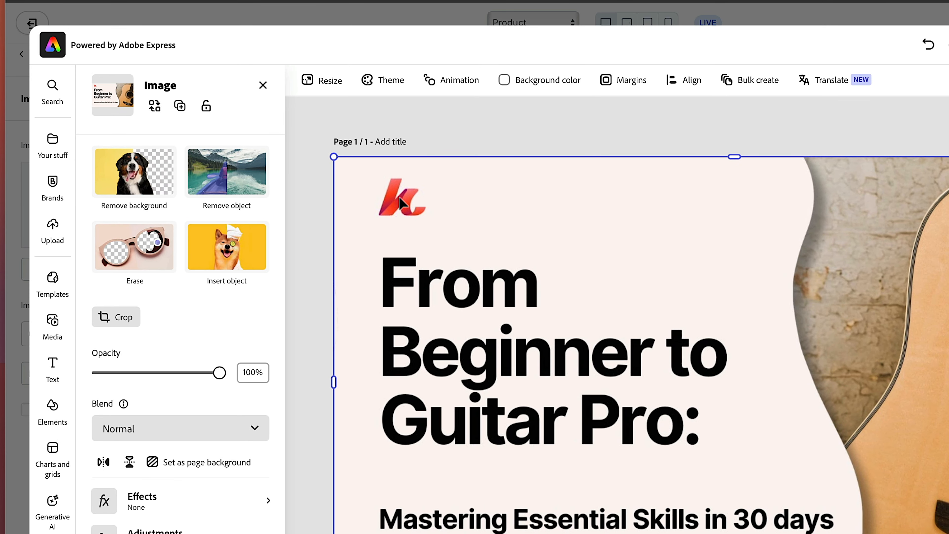
{"action": "left_click", "coordinate": [236, 183]}
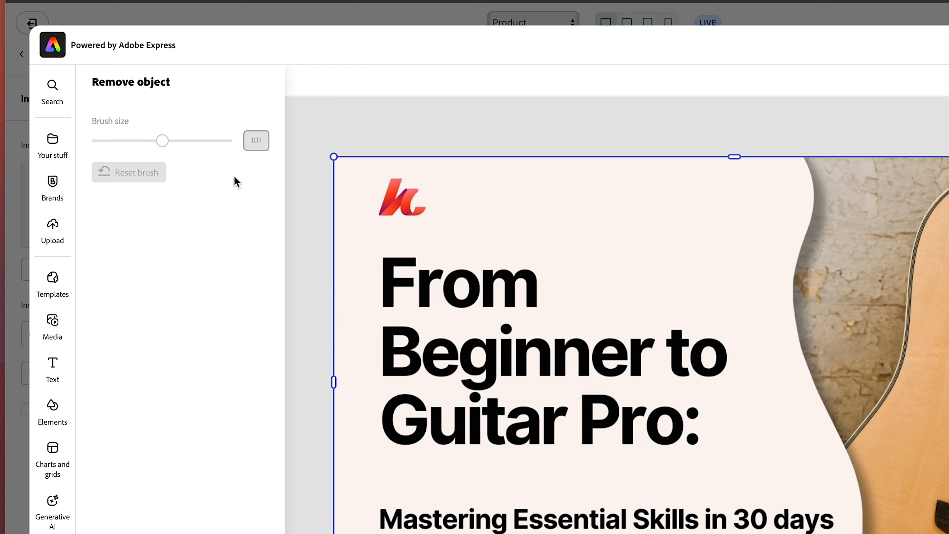
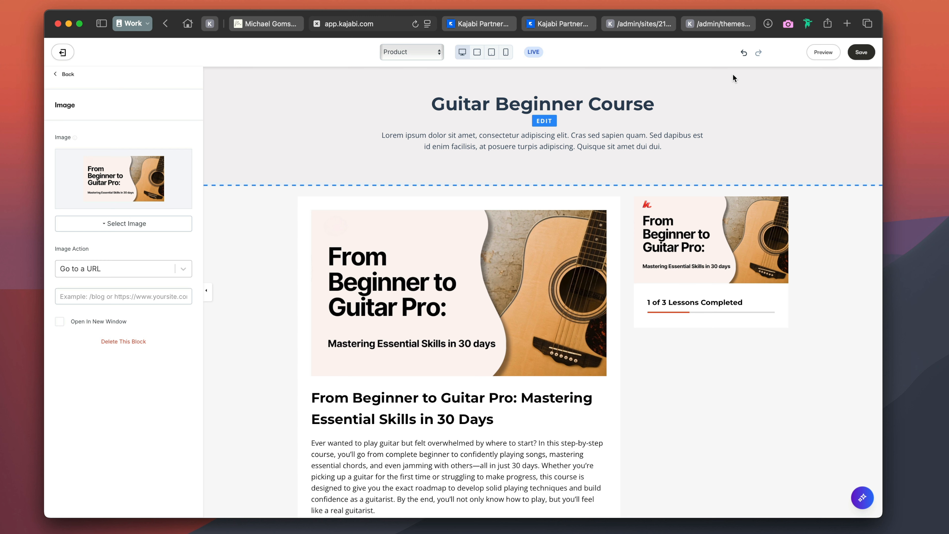
{"action": "left_click", "coordinate": [743, 53]}
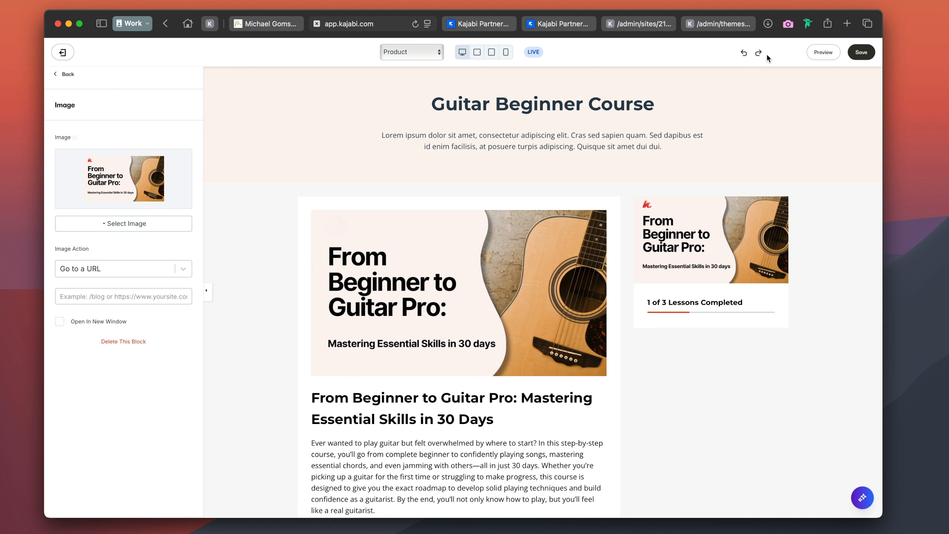
{"action": "left_click", "coordinate": [759, 54]}
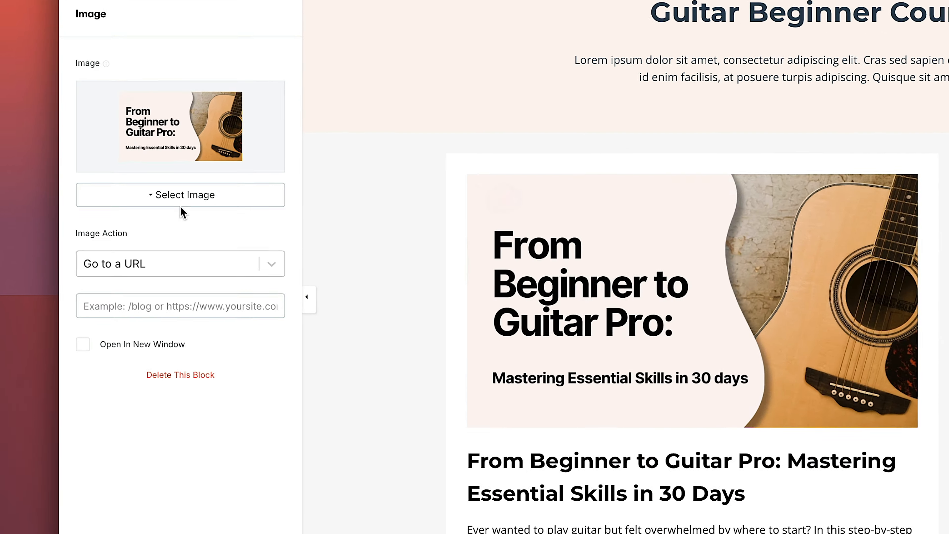
Step: Start a new image from Adobe Stock with the photo of the man in a yellow shirt, enlarged to fill the page
{"action": "left_click", "coordinate": [134, 223]}
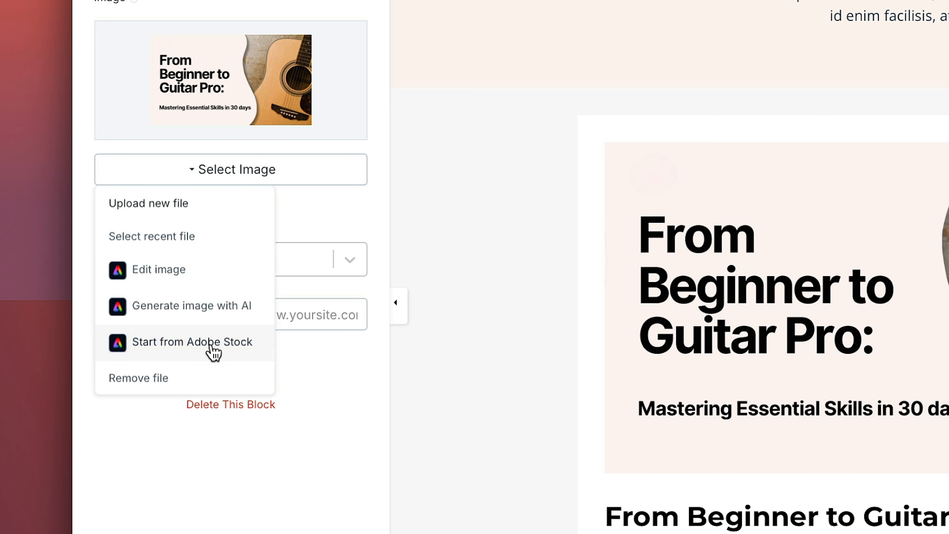
{"action": "left_click", "coordinate": [214, 351]}
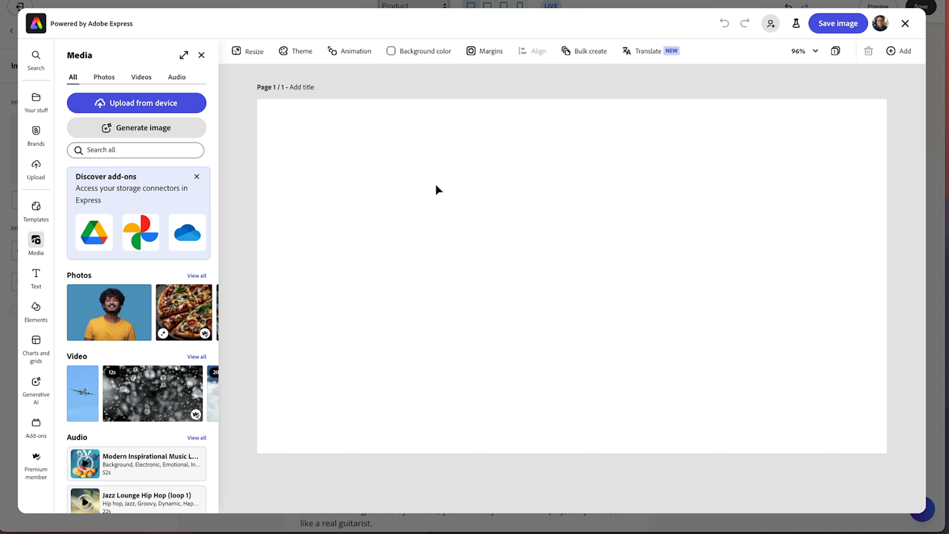
{"action": "left_click", "coordinate": [107, 331]}
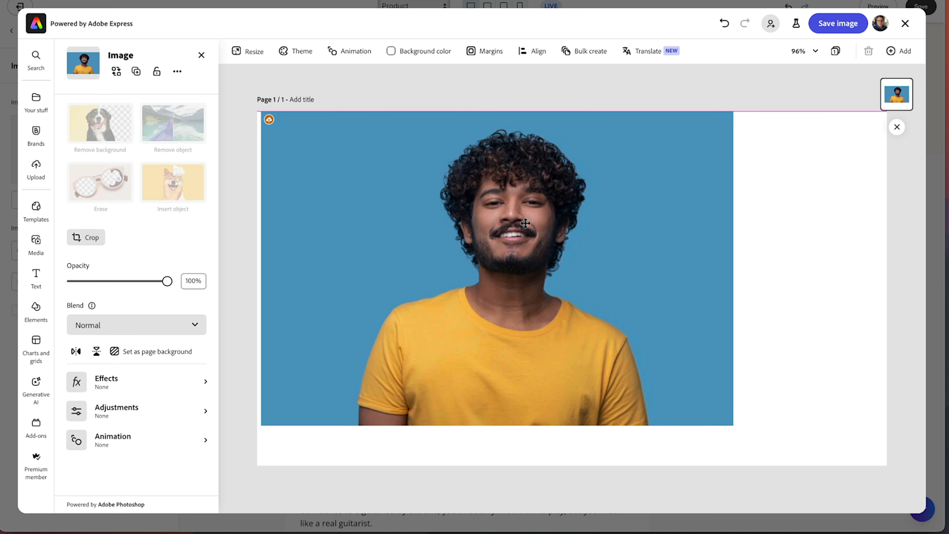
{"action": "left_click_drag", "start_coordinate": [729, 426], "coordinate": [855, 437]}
{"action": "left_click_drag", "start_coordinate": [827, 301], "coordinate": [884, 300]}
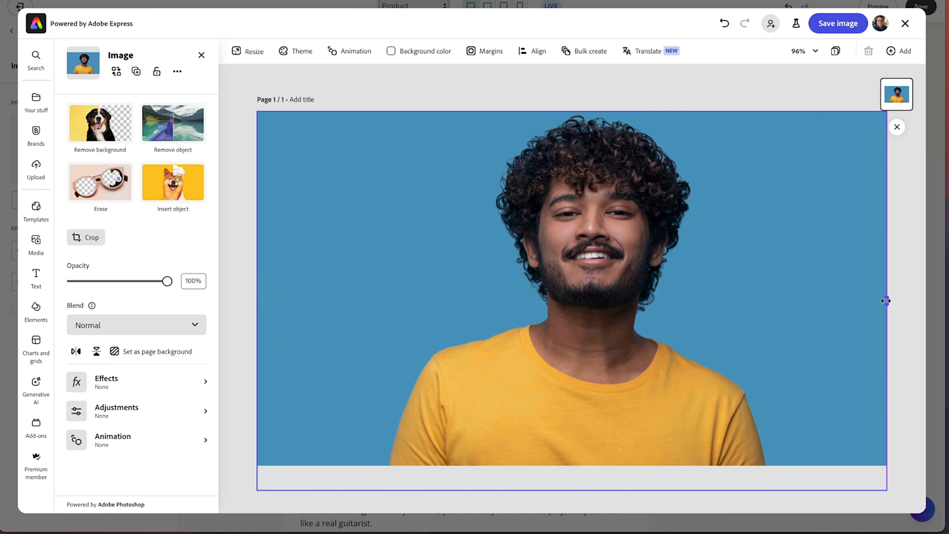
Step: Save the stock photo design as an image in PNG format
{"action": "left_click", "coordinate": [829, 27]}
{"action": "left_click", "coordinate": [742, 117]}
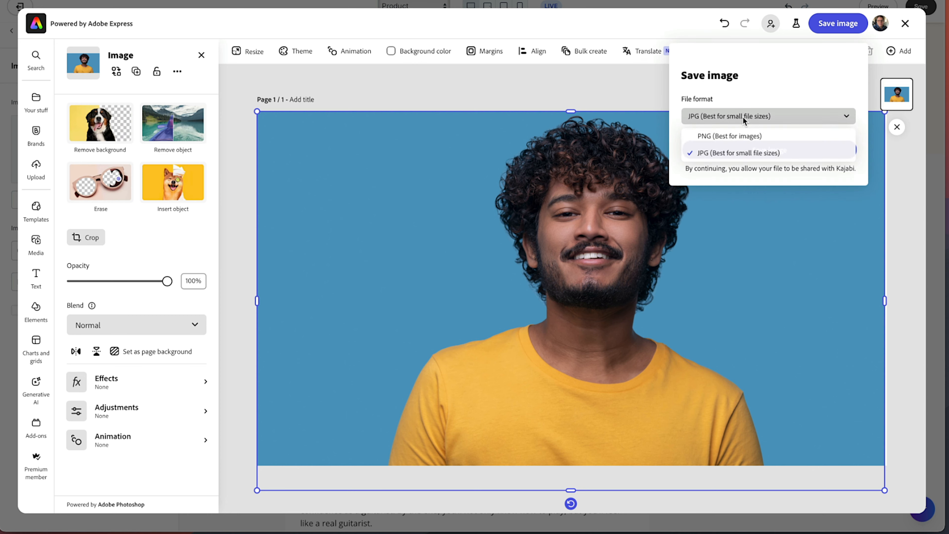
{"action": "left_click", "coordinate": [732, 136]}
{"action": "left_click", "coordinate": [765, 171]}
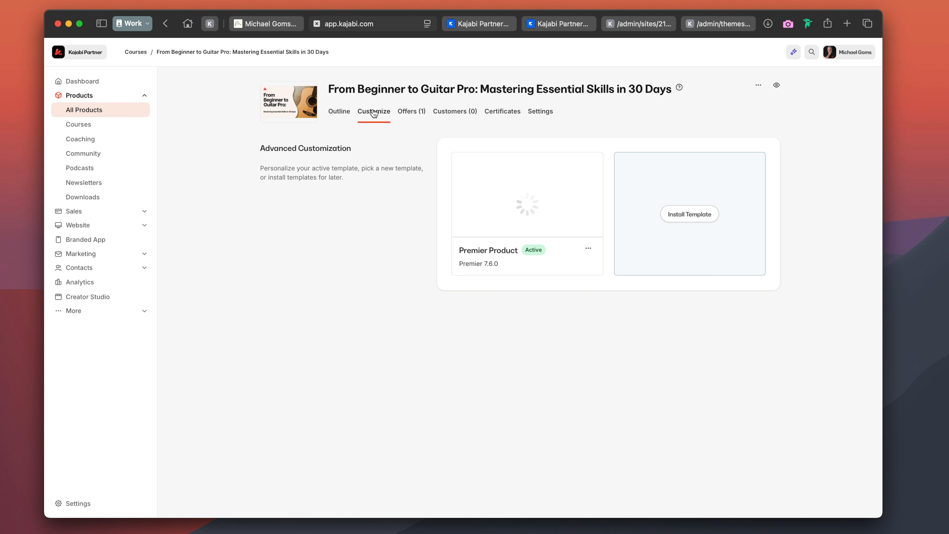
Step: Open the course's settings and enable a live video session for this course
{"action": "left_click", "coordinate": [544, 113]}
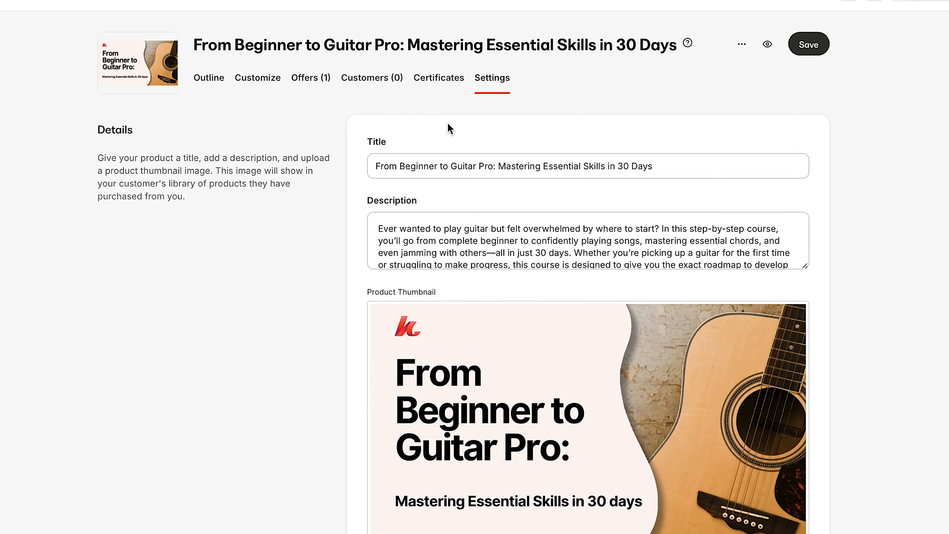
{"action": "scroll", "coordinate": [457, 125], "scroll_direction": "down", "scroll_amount": 1}
{"action": "scroll", "coordinate": [471, 217], "scroll_direction": "down", "scroll_amount": 2}
{"action": "scroll", "coordinate": [543, 369], "scroll_direction": "down", "scroll_amount": 2}
{"action": "scroll", "coordinate": [541, 381], "scroll_direction": "down", "scroll_amount": 10}
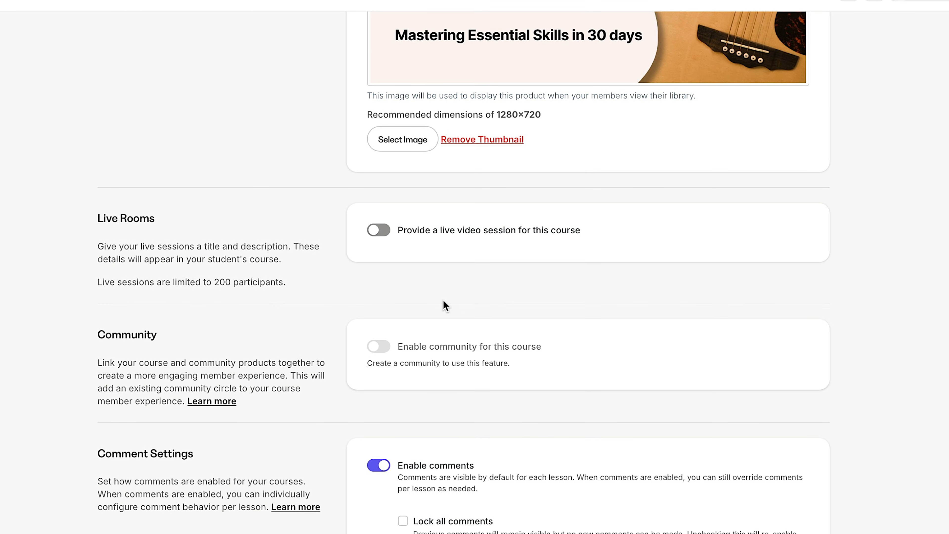
{"action": "left_click", "coordinate": [379, 232]}
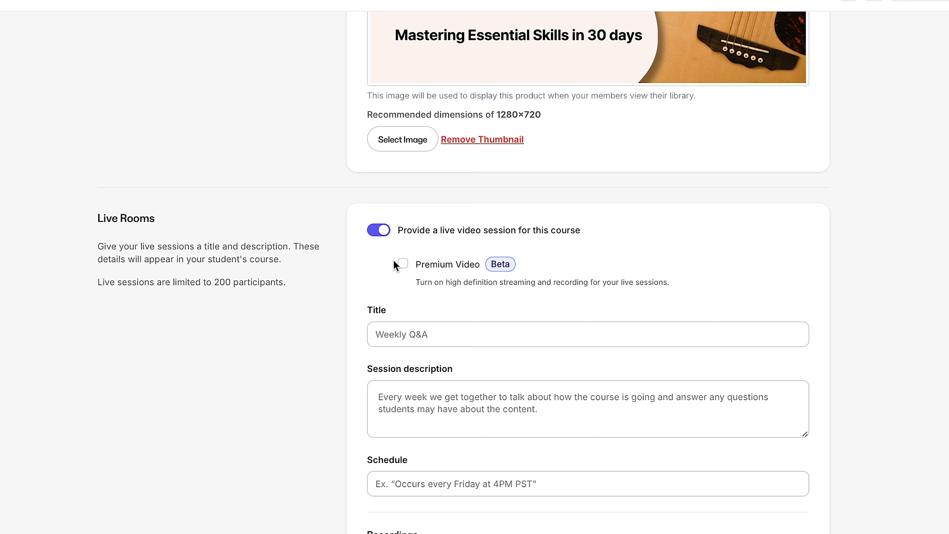
Step: Title the live session "Weekly Q&A" and enter "asdfasdfafds" as its session description
{"action": "scroll", "coordinate": [394, 262], "scroll_direction": "down", "scroll_amount": 5}
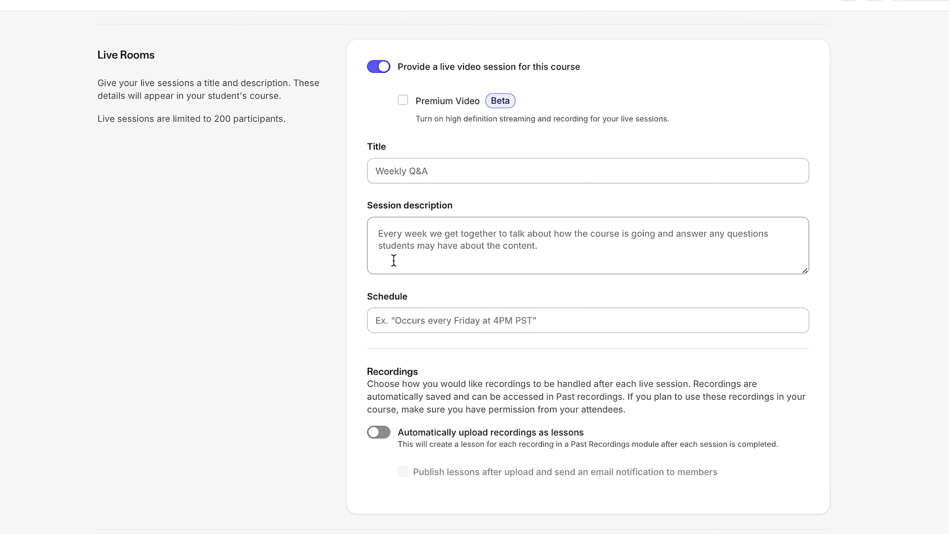
{"action": "scroll", "coordinate": [393, 260], "scroll_direction": "up", "scroll_amount": 1}
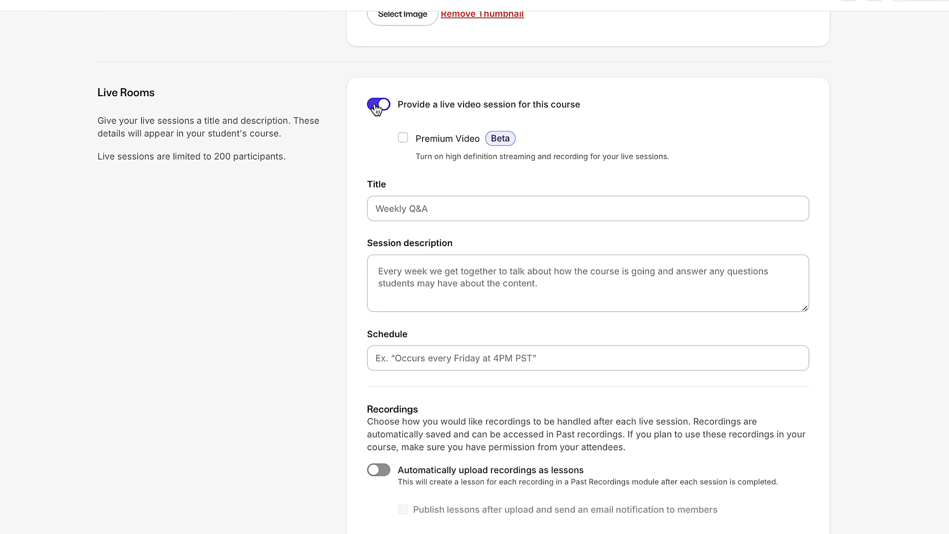
{"action": "scroll", "coordinate": [639, 236], "scroll_direction": "down", "scroll_amount": 2}
{"action": "scroll", "coordinate": [638, 232], "scroll_direction": "up", "scroll_amount": 1}
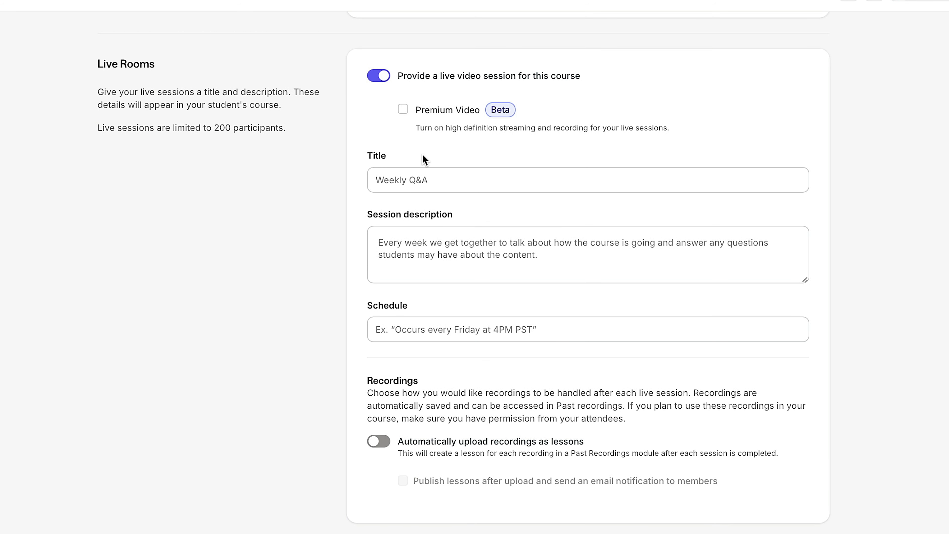
{"action": "left_click", "coordinate": [422, 178]}
{"action": "type", "text": "Wee"}
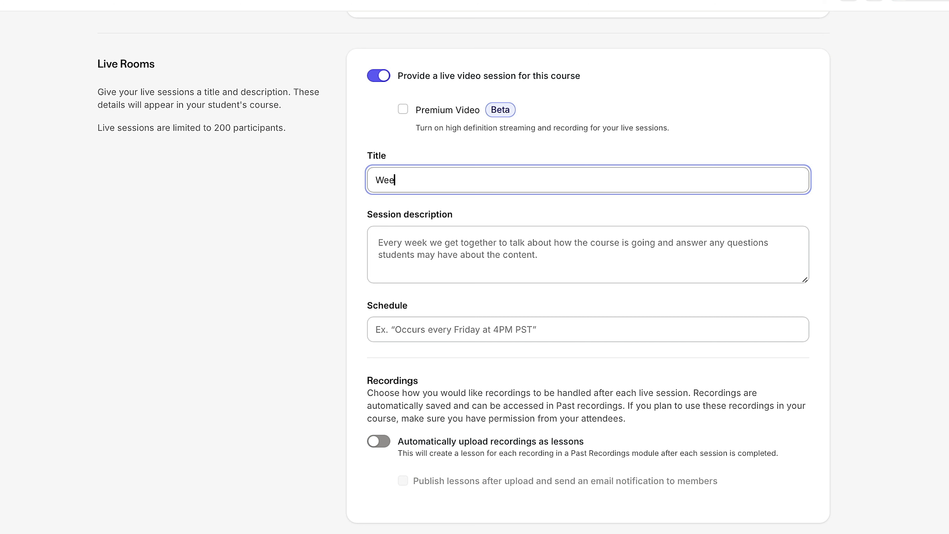
{"action": "type", "text": "kly Q&A"}
{"action": "left_click", "coordinate": [447, 249]}
{"action": "type", "text": "asdfasdfafds"}
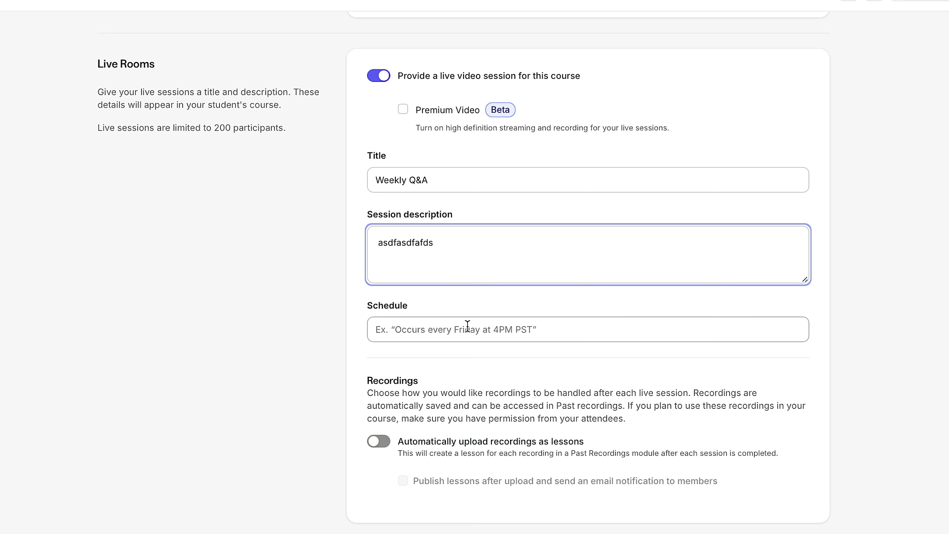
Step: Set the live session's schedule to "occurs every Friday" and enable Premium Video
{"action": "left_click", "coordinate": [485, 331]}
{"action": "left_click", "coordinate": [765, 354]}
{"action": "left_click", "coordinate": [663, 331]}
{"action": "scroll", "coordinate": [662, 332], "scroll_direction": "down", "scroll_amount": 1}
{"action": "type", "text": "oc"}
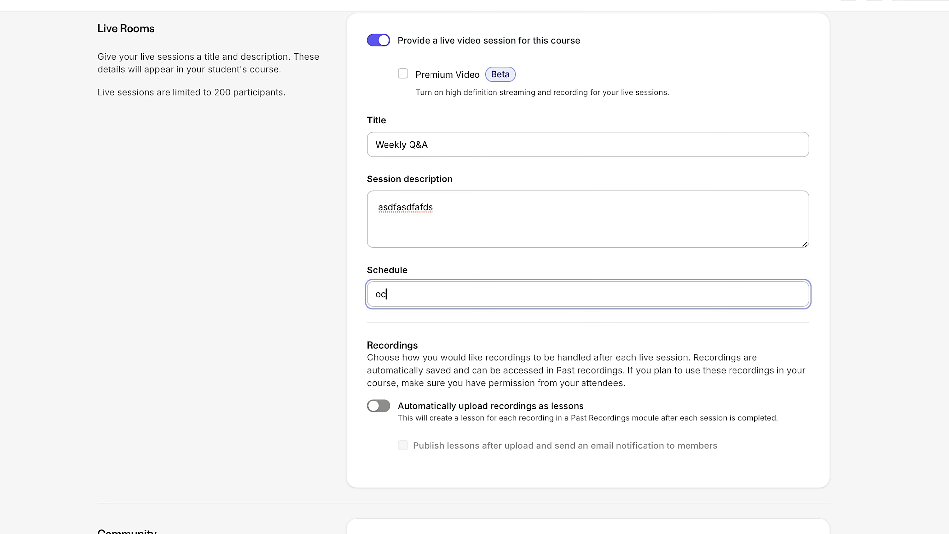
{"action": "type", "text": "curs every Friday"}
{"action": "scroll", "coordinate": [434, 131], "scroll_direction": "up", "scroll_amount": 2}
{"action": "left_click", "coordinate": [403, 131]}
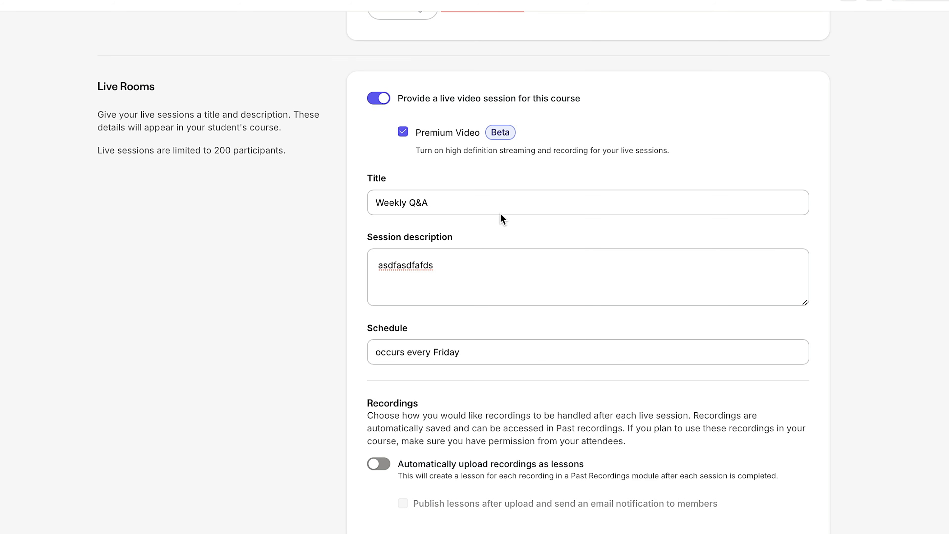
Step: Enable automatic upload of live session recordings as lessons, with lessons published after upload and members notified by email
{"action": "scroll", "coordinate": [466, 278], "scroll_direction": "down", "scroll_amount": 7}
{"action": "scroll", "coordinate": [466, 278], "scroll_direction": "up", "scroll_amount": 4}
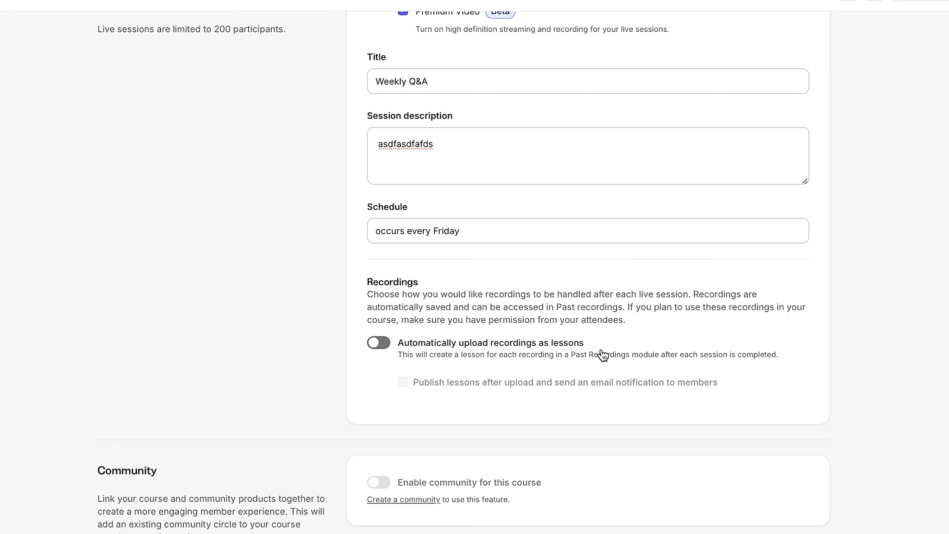
{"action": "scroll", "coordinate": [603, 356], "scroll_direction": "up", "scroll_amount": 3}
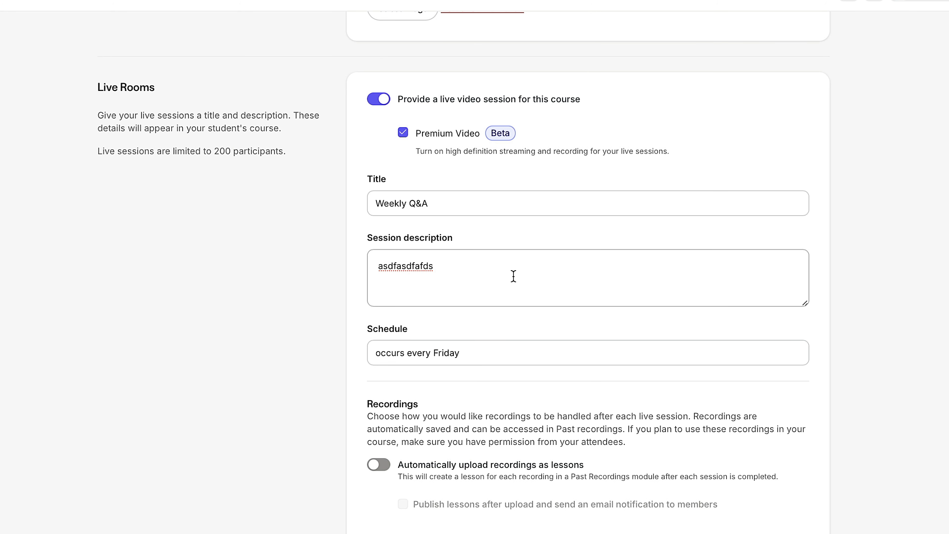
{"action": "scroll", "coordinate": [513, 276], "scroll_direction": "down", "scroll_amount": 2}
{"action": "left_click", "coordinate": [397, 375]}
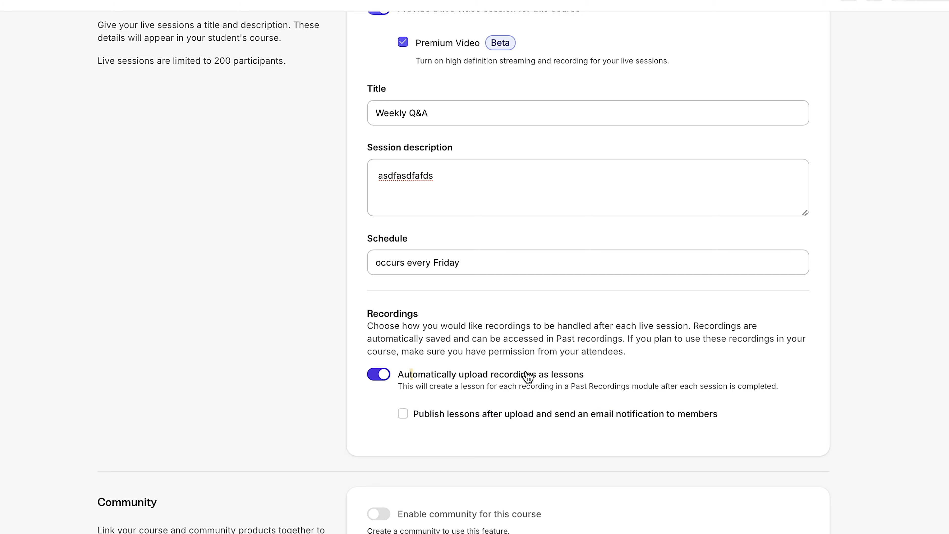
{"action": "left_click", "coordinate": [403, 413]}
{"action": "scroll", "coordinate": [441, 426], "scroll_direction": "up", "scroll_amount": 2}
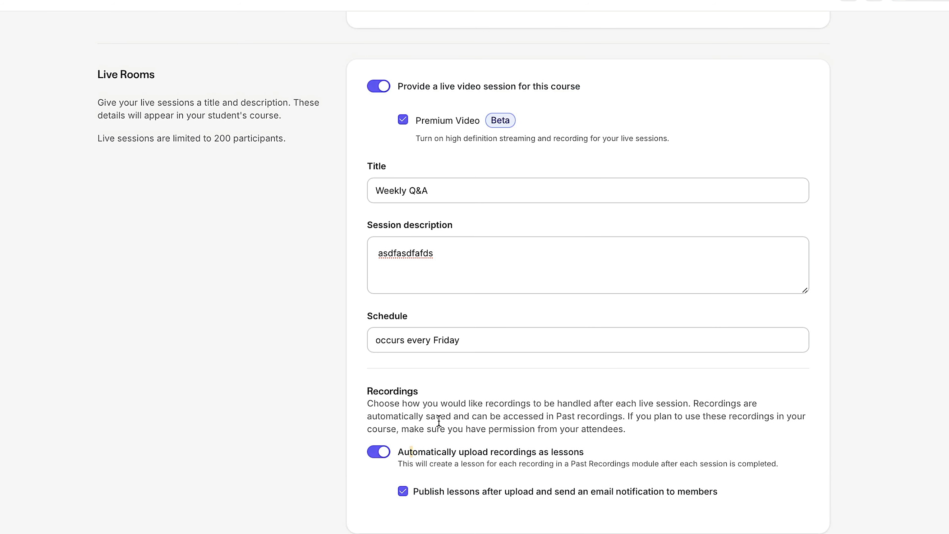
{"action": "scroll", "coordinate": [438, 421], "scroll_direction": "down", "scroll_amount": 2}
{"action": "scroll", "coordinate": [439, 421], "scroll_direction": "up", "scroll_amount": 1}
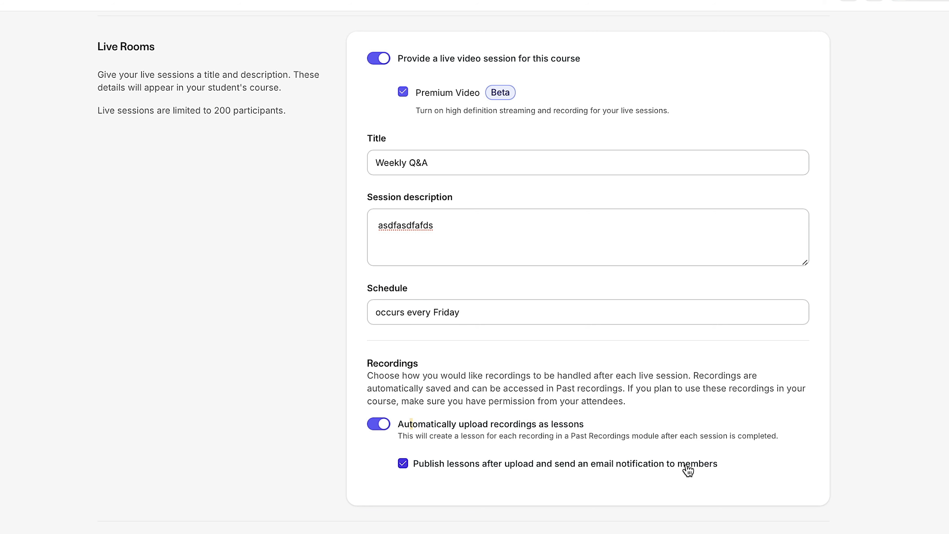
Step: Save the course settings and open the course outline at the live session details
{"action": "scroll", "coordinate": [687, 470], "scroll_direction": "up", "scroll_amount": 15}
{"action": "left_click", "coordinate": [814, 44]}
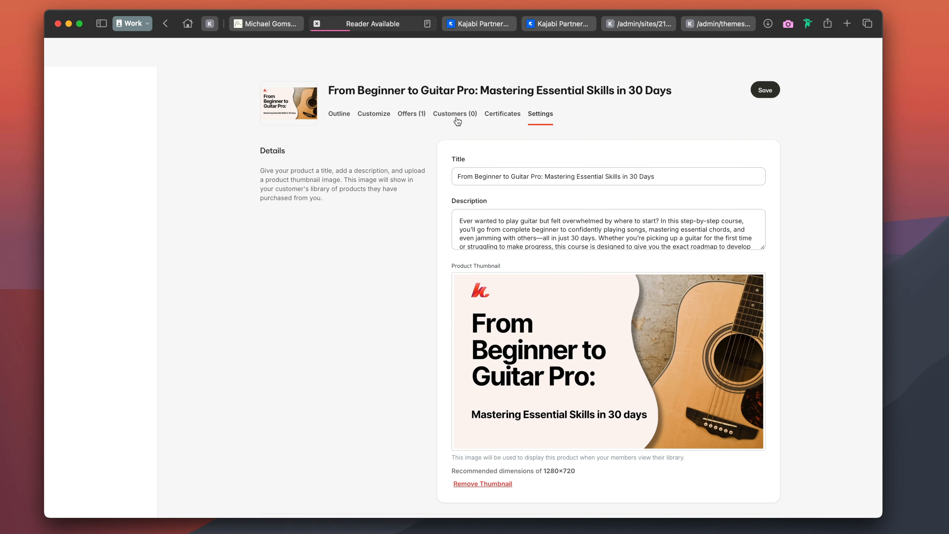
{"action": "left_click", "coordinate": [340, 114]}
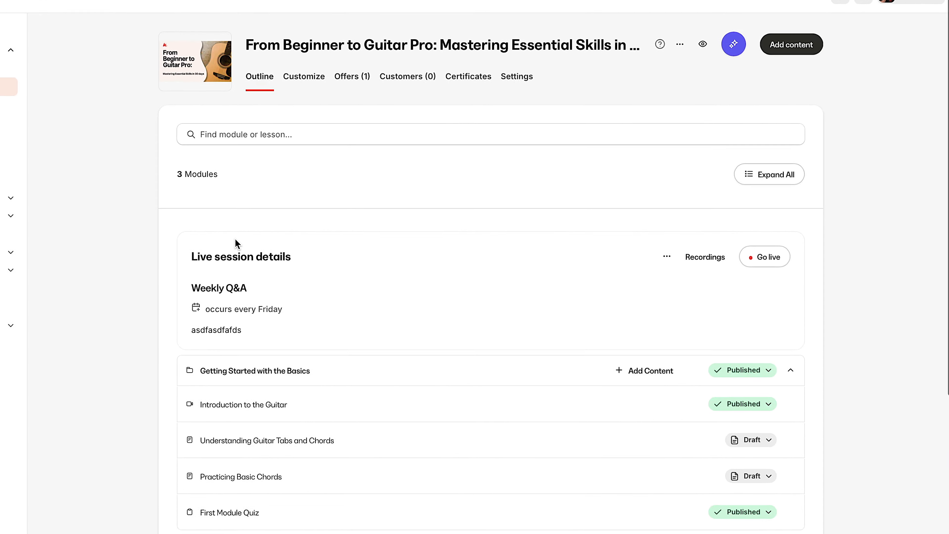
{"action": "left_click_drag", "start_coordinate": [165, 260], "coordinate": [373, 250]}
{"action": "left_click", "coordinate": [373, 263]}
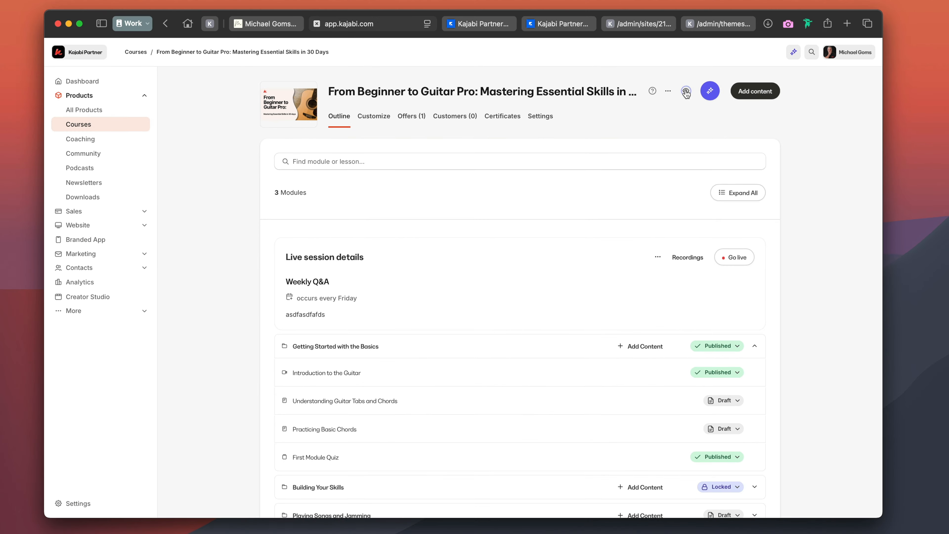
Step: Preview the course as a member and open the Weekly Q&A live session page from its module list
{"action": "left_click", "coordinate": [686, 93]}
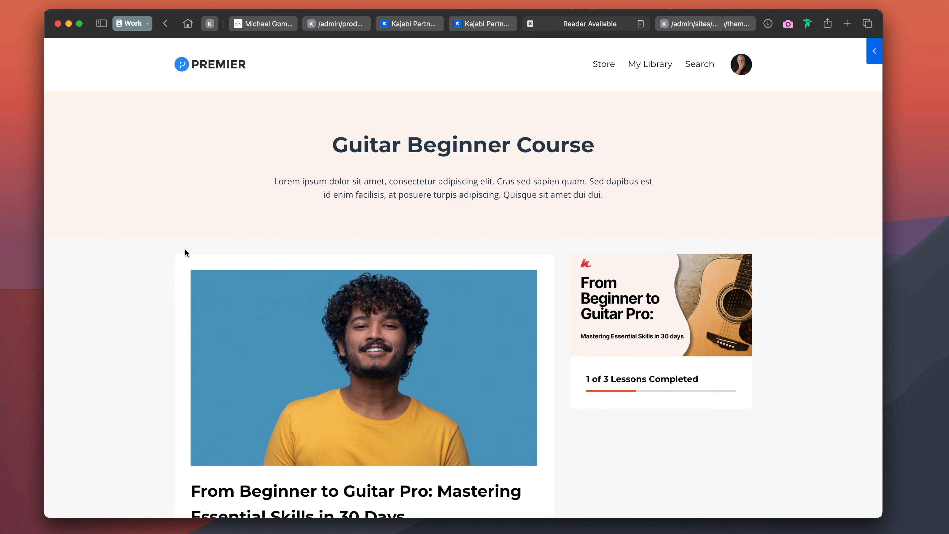
{"action": "scroll", "coordinate": [186, 253], "scroll_direction": "down", "scroll_amount": 10}
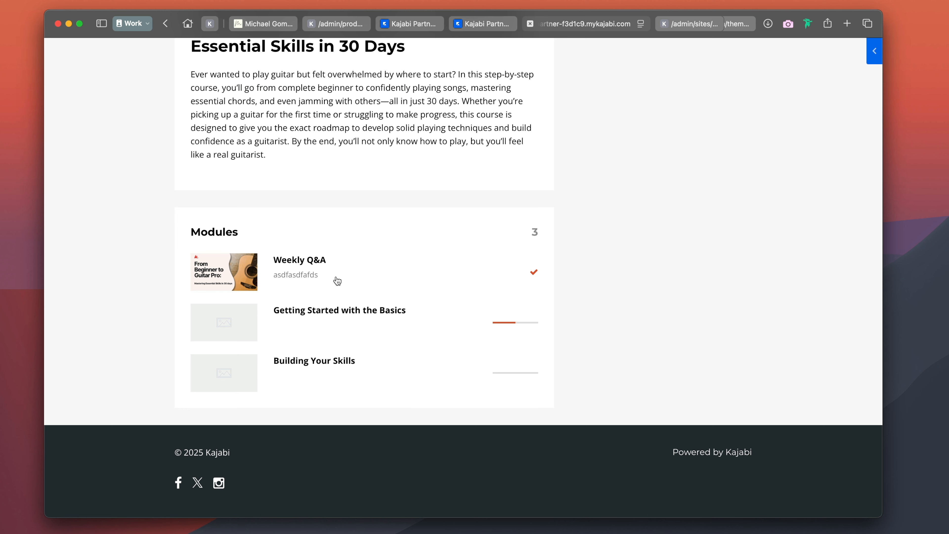
{"action": "left_click", "coordinate": [296, 261]}
{"action": "scroll", "coordinate": [363, 322], "scroll_direction": "down", "scroll_amount": 3}
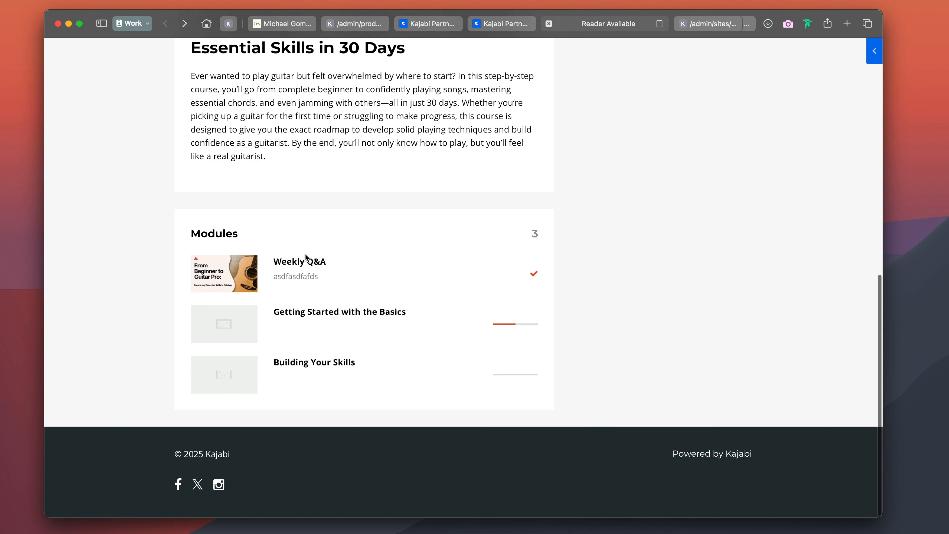
{"action": "left_click", "coordinate": [306, 258]}
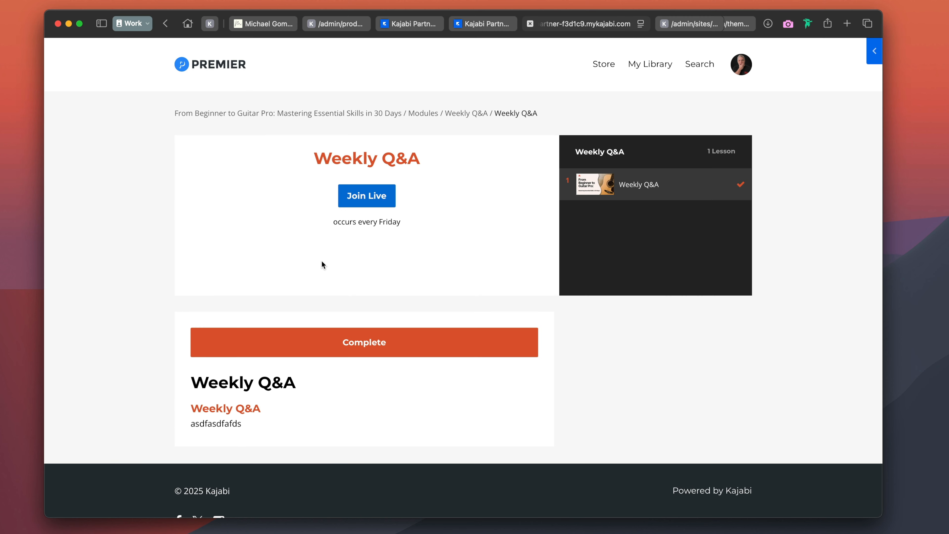